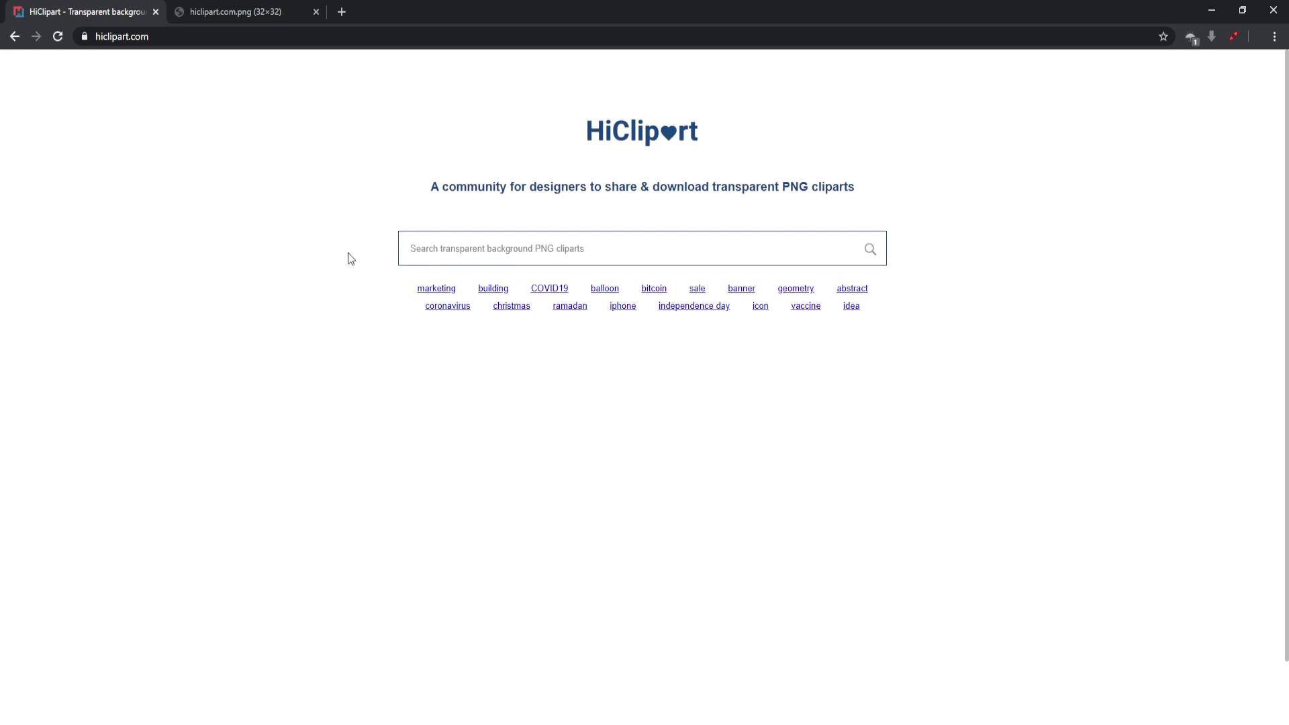
Step: Search HiClipart for 'poop' cliparts and scroll down through the results
text(poop)
key(Return)
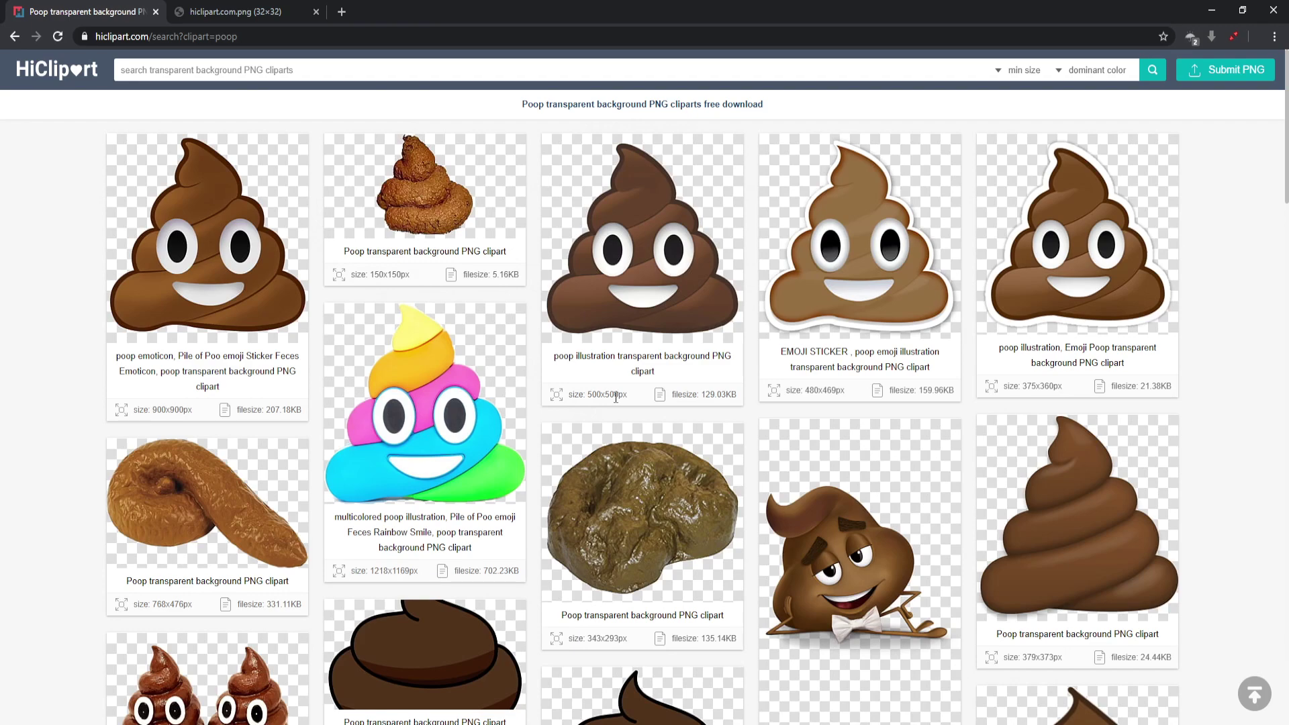
scroll(761, 414, down, 3)
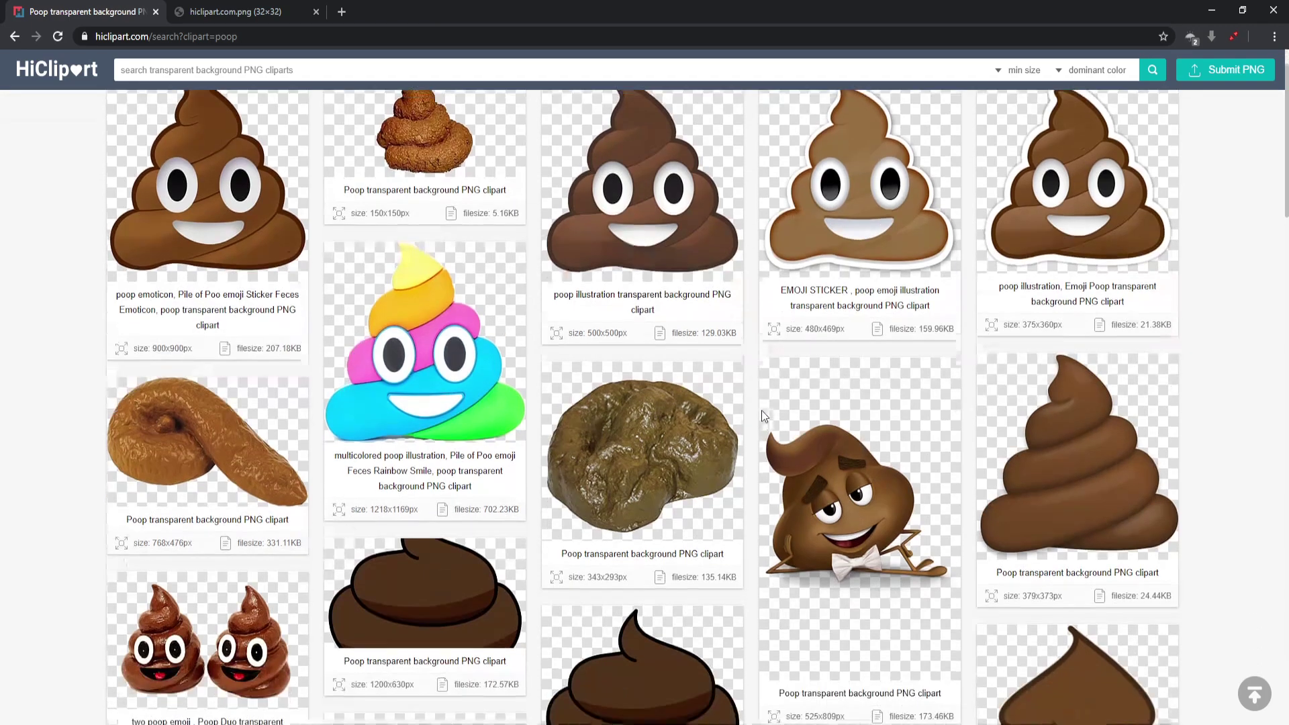
scroll(764, 416, down, 7)
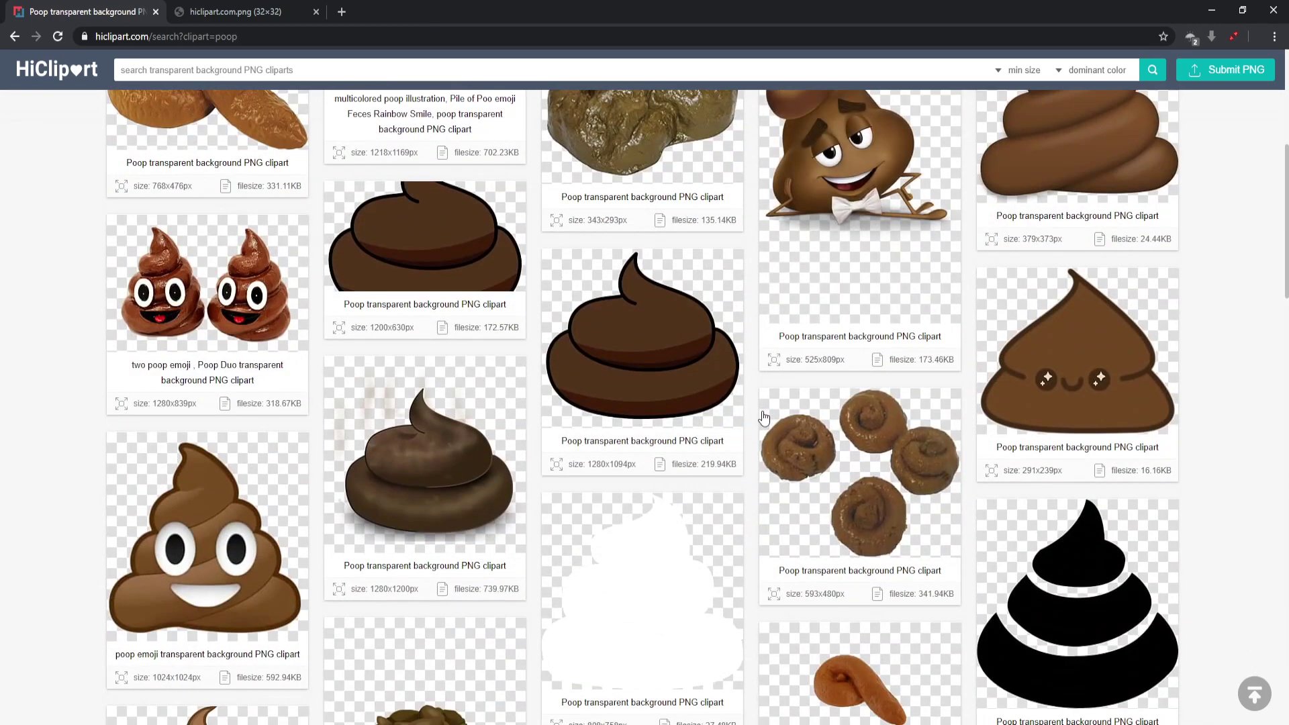
scroll(763, 411, down, 3)
scroll(772, 413, down, 3)
scroll(787, 419, down, 4)
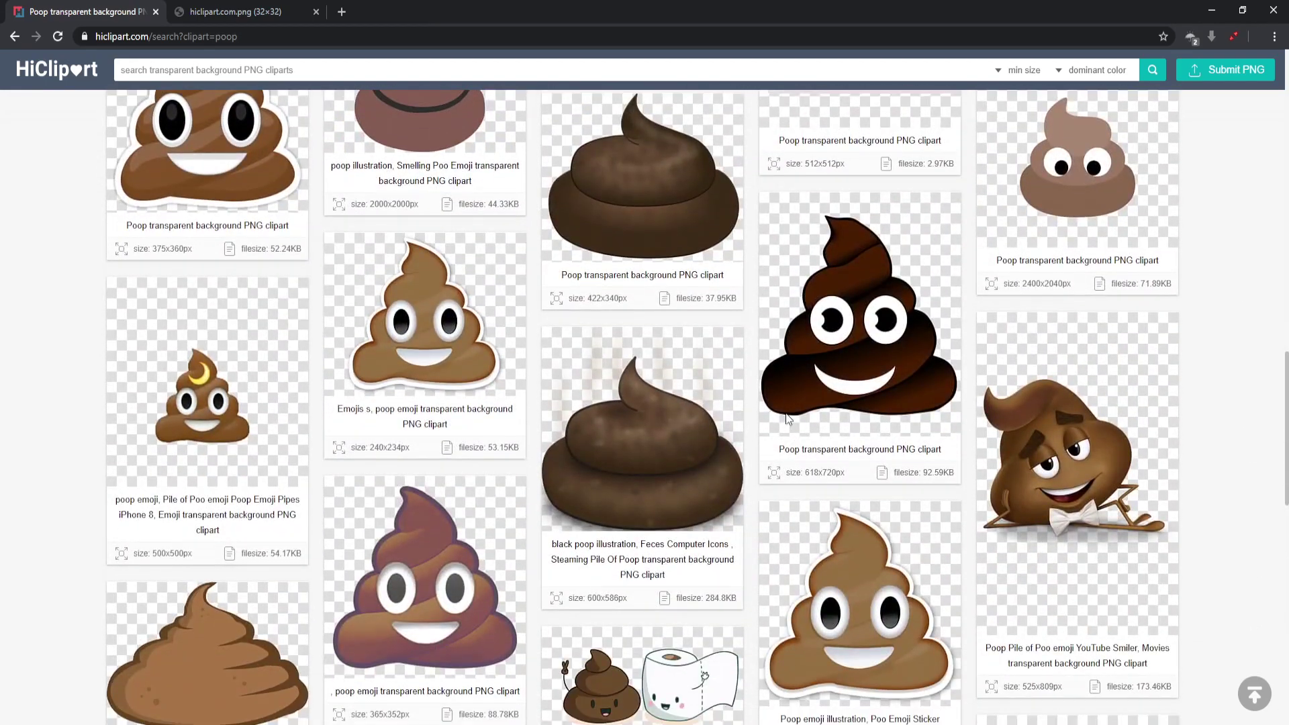
scroll(788, 420, down, 2)
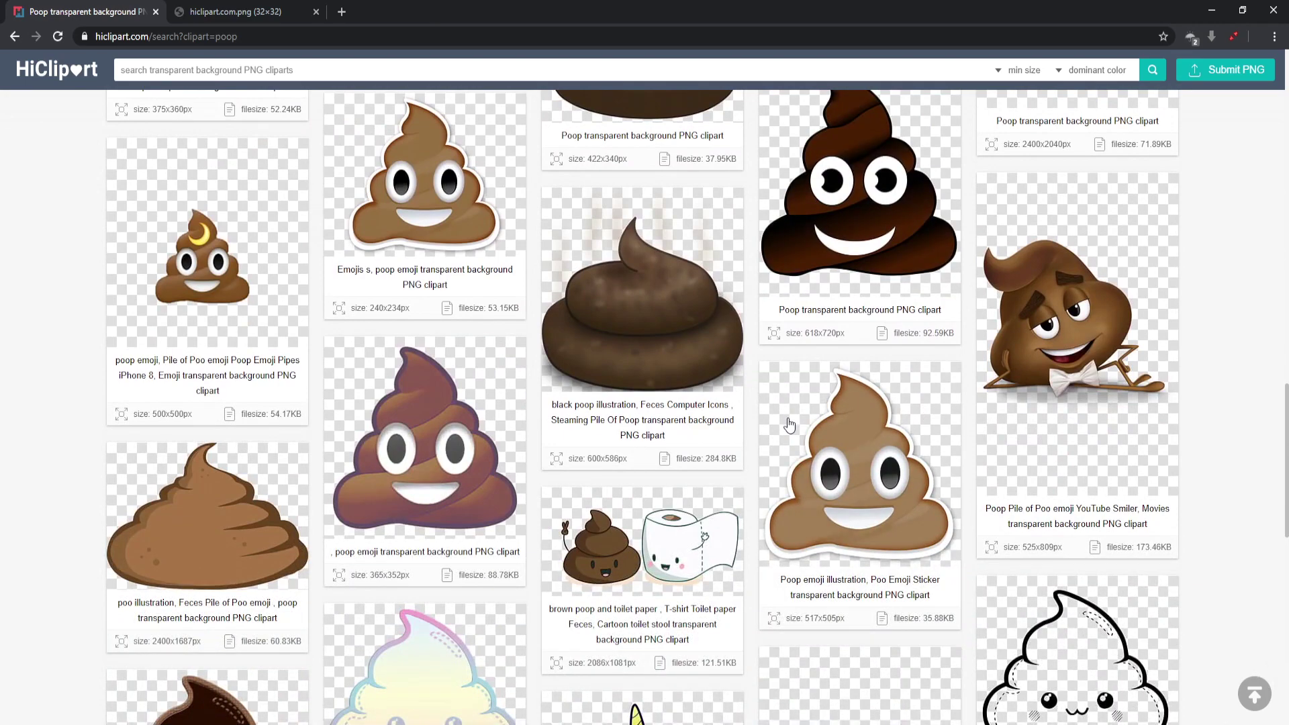
Step: Scroll back to the top and open the smiling poop illustration's detail page
scroll(777, 475, up, 5)
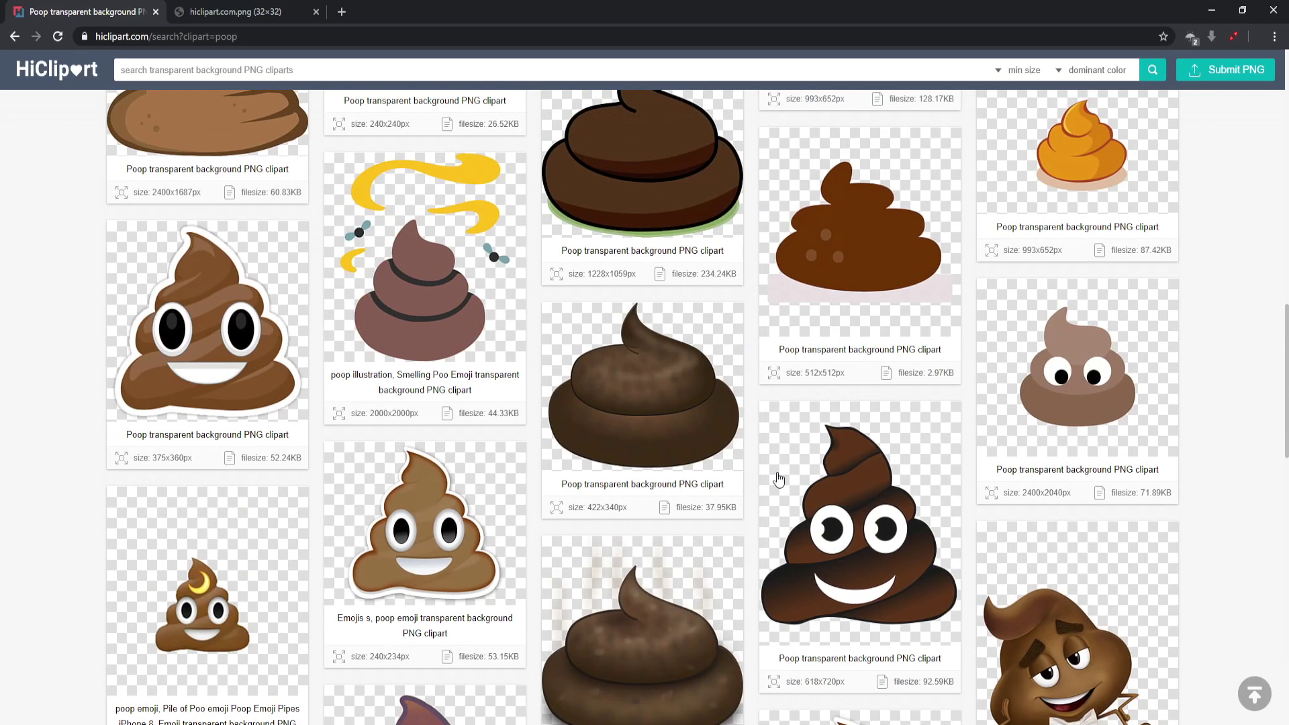
scroll(779, 480, up, 1)
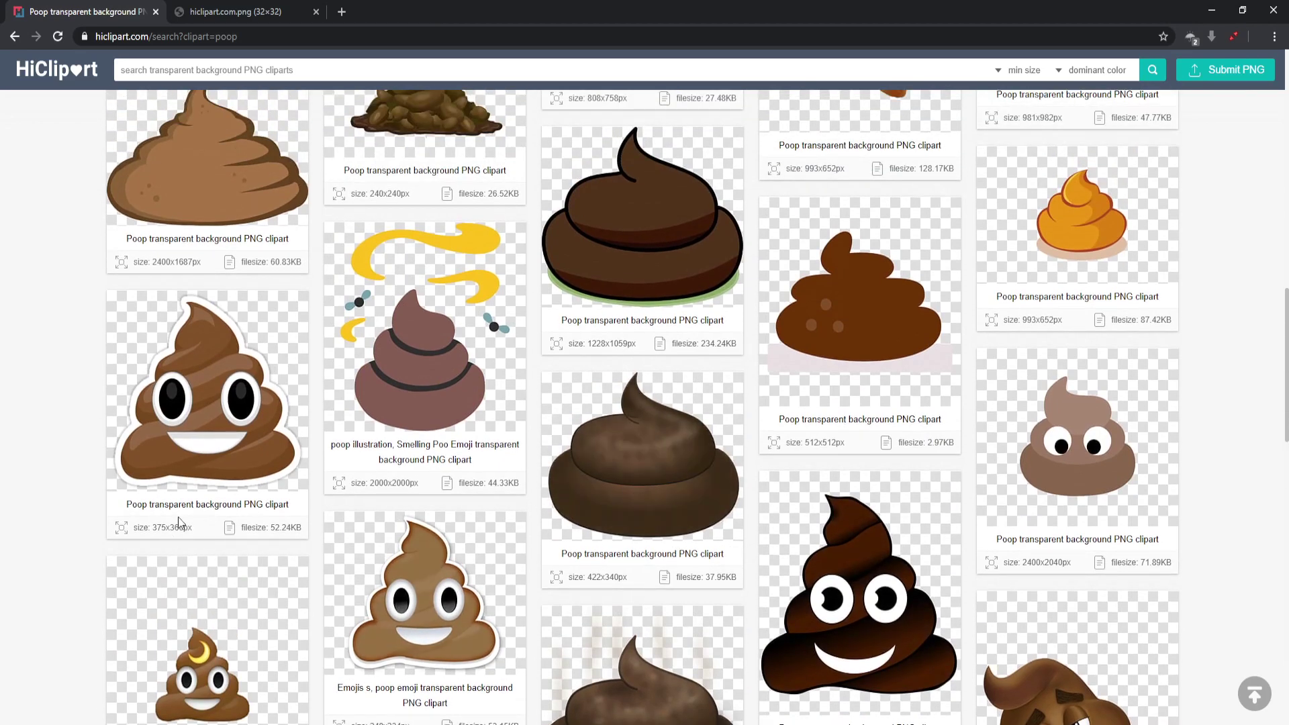
scroll(178, 522, down, 1)
scroll(180, 522, up, 3)
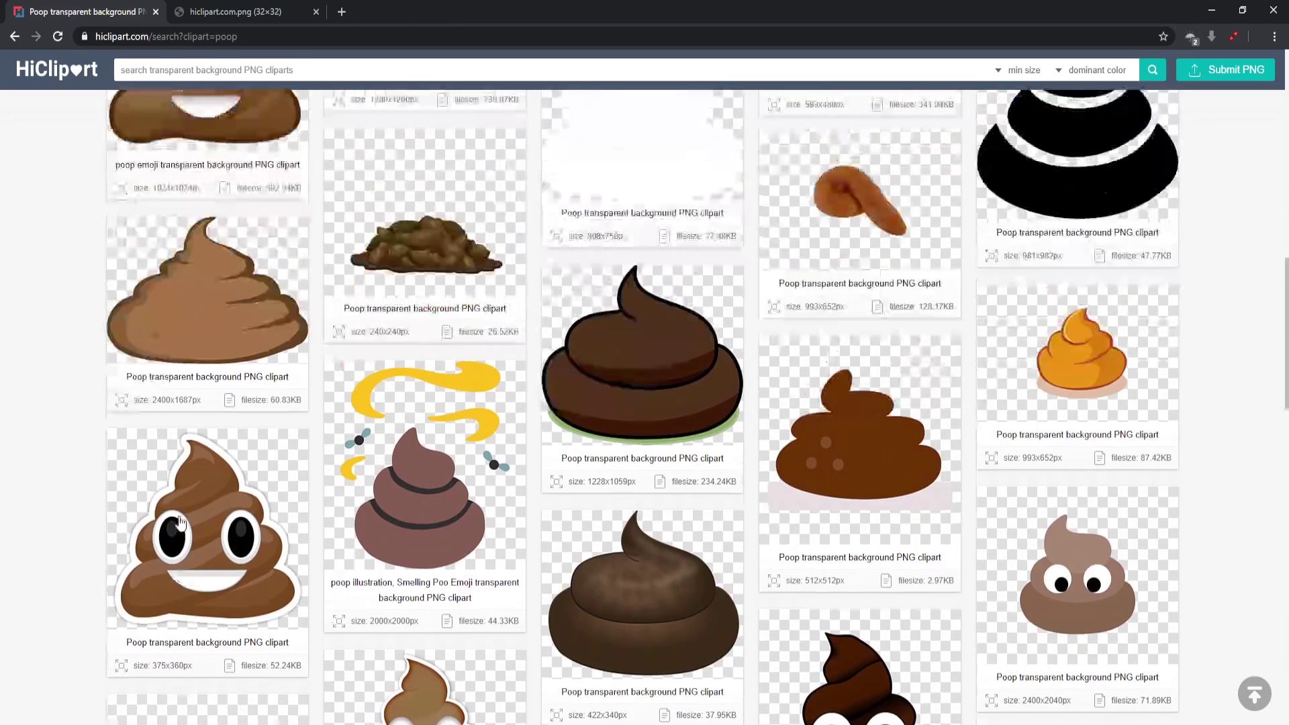
scroll(180, 523, up, 4)
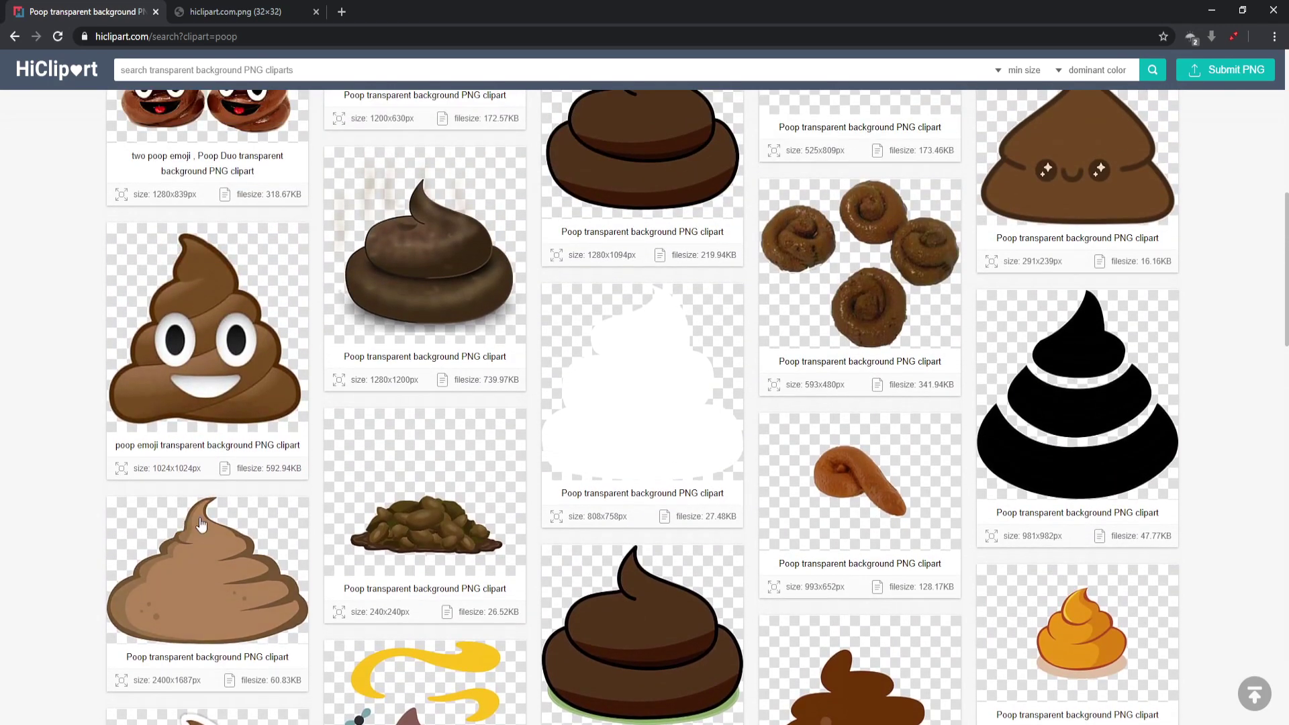
scroll(201, 524, up, 9)
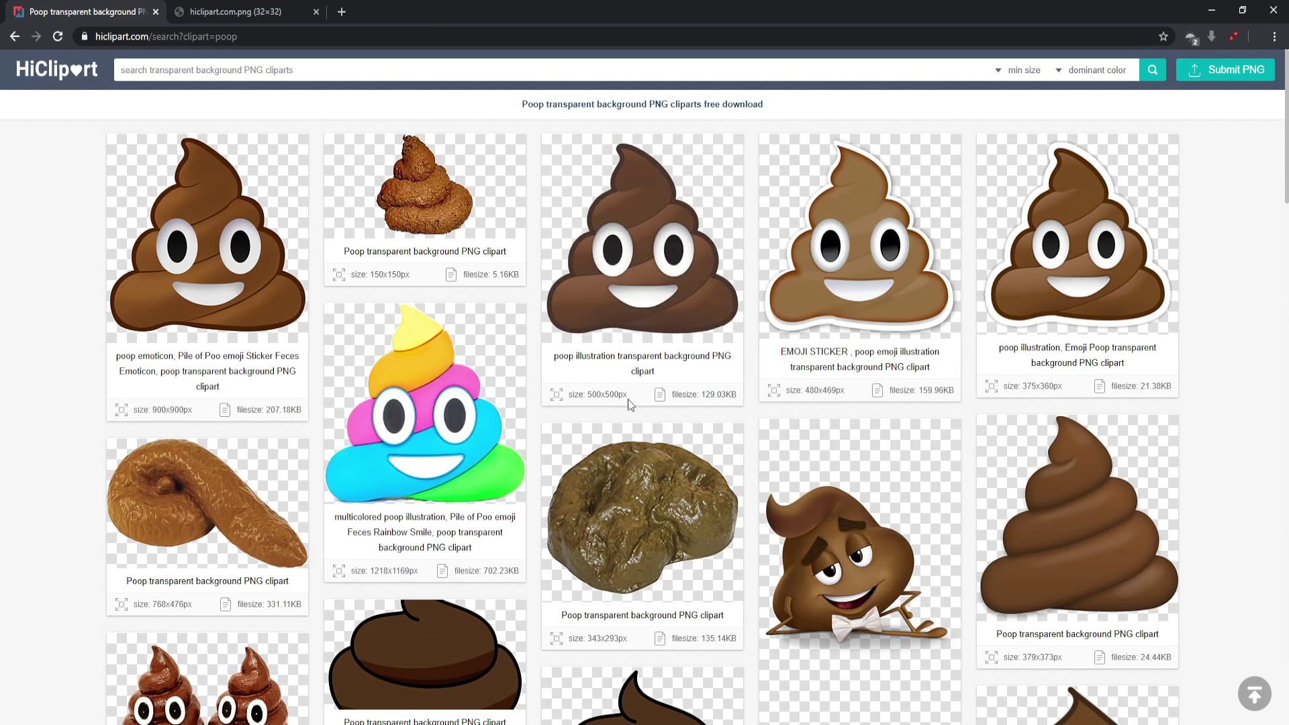
click(651, 258)
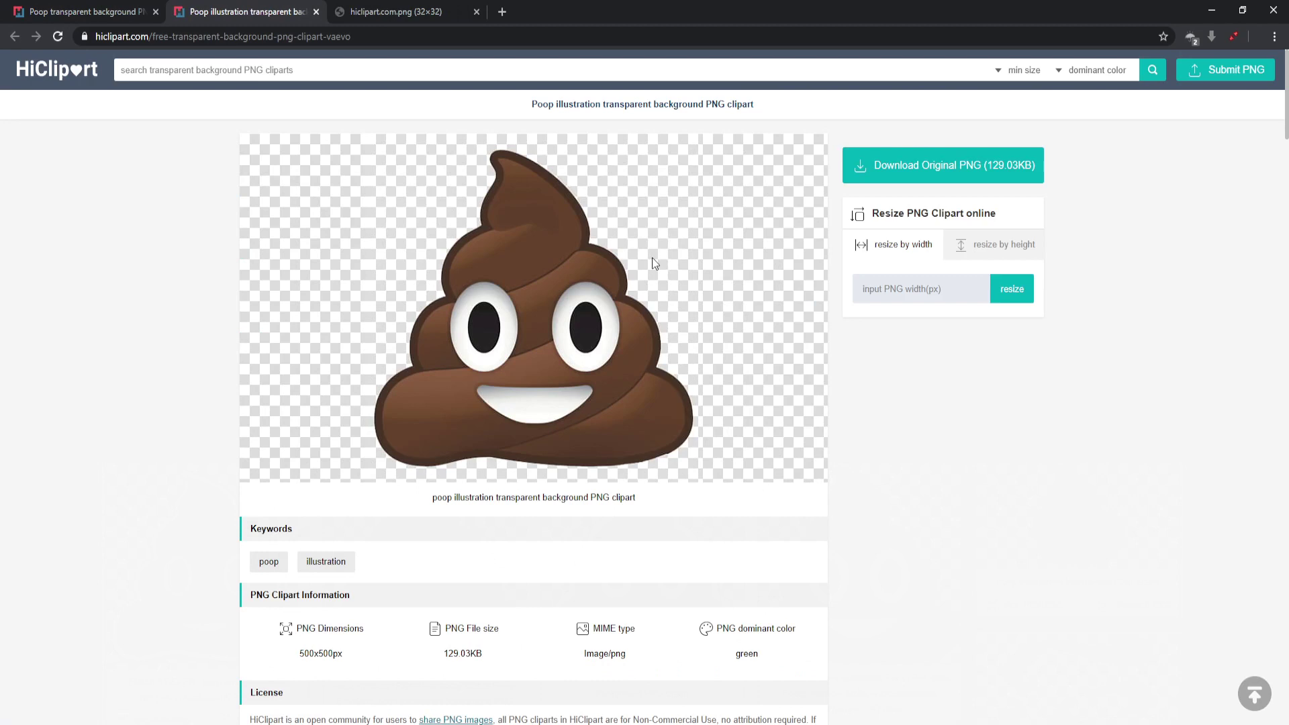
Step: Scroll the poop illustration page to review its details: 500x500px, 129.03KB PNG, green
scroll(538, 277, down, 3)
scroll(625, 303, up, 3)
scroll(768, 285, down, 3)
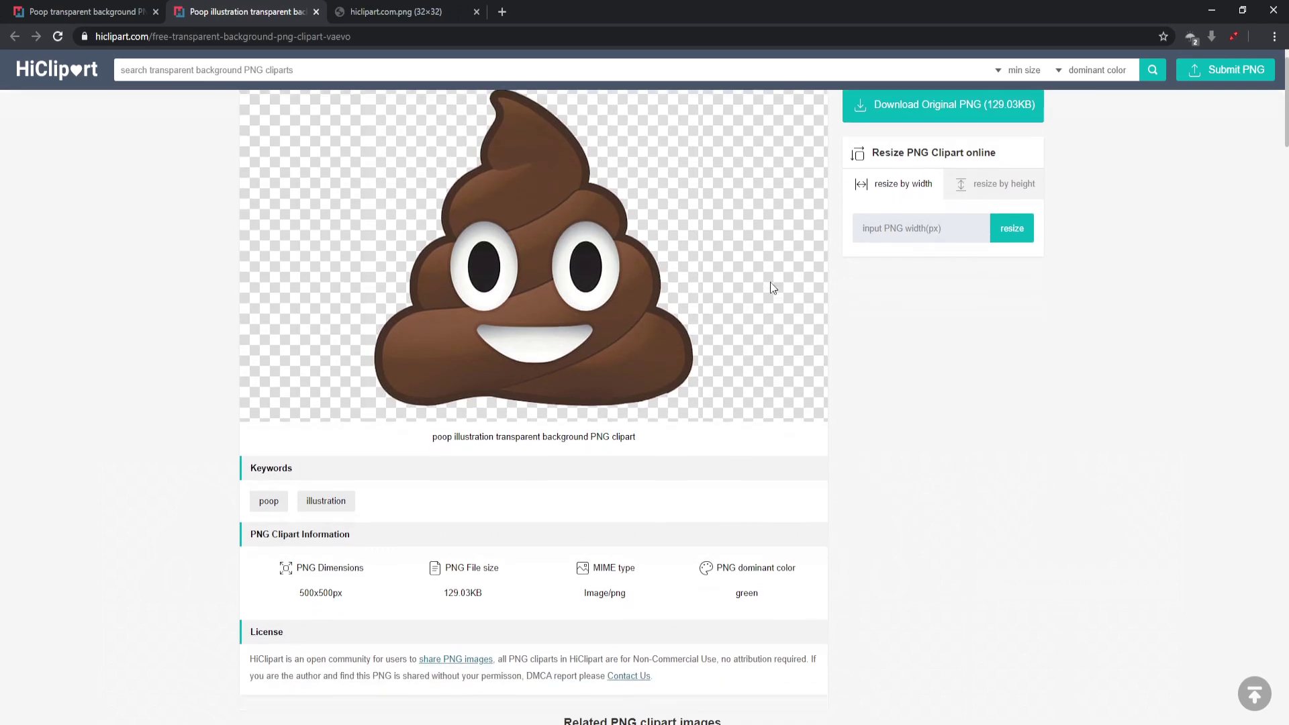
scroll(966, 283, up, 2)
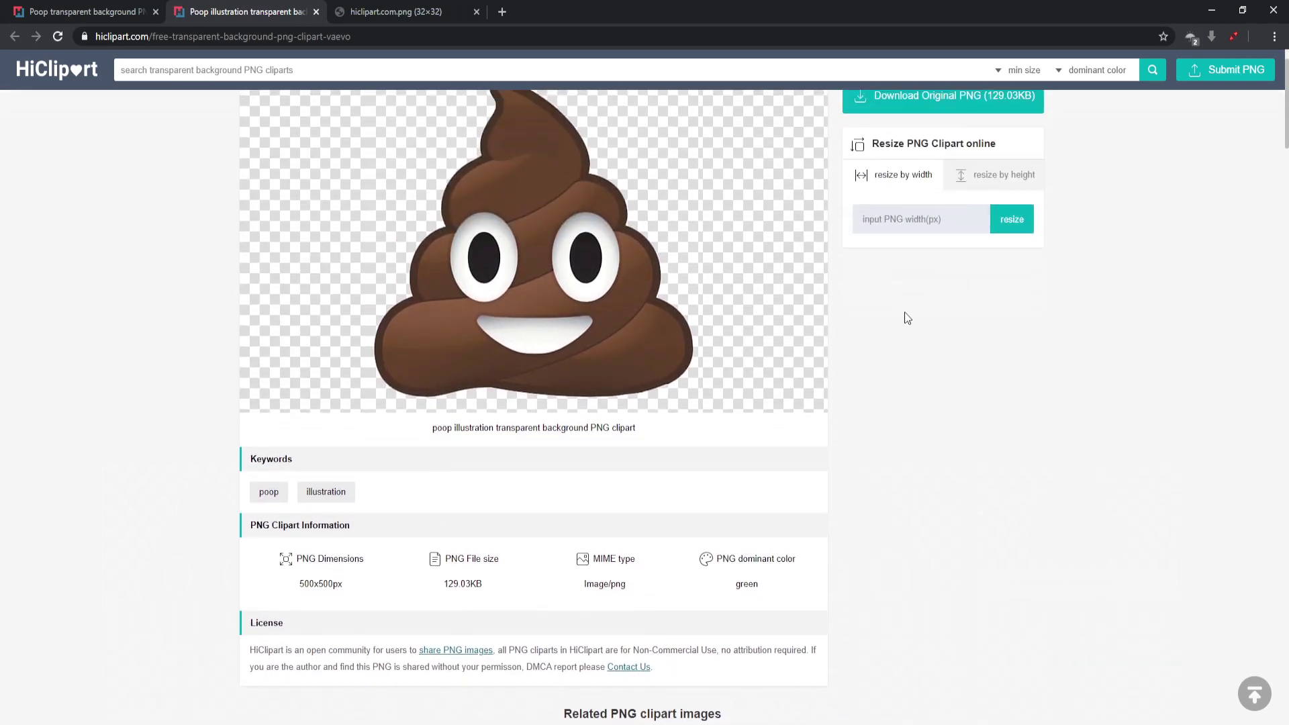
scroll(899, 316, down, 2)
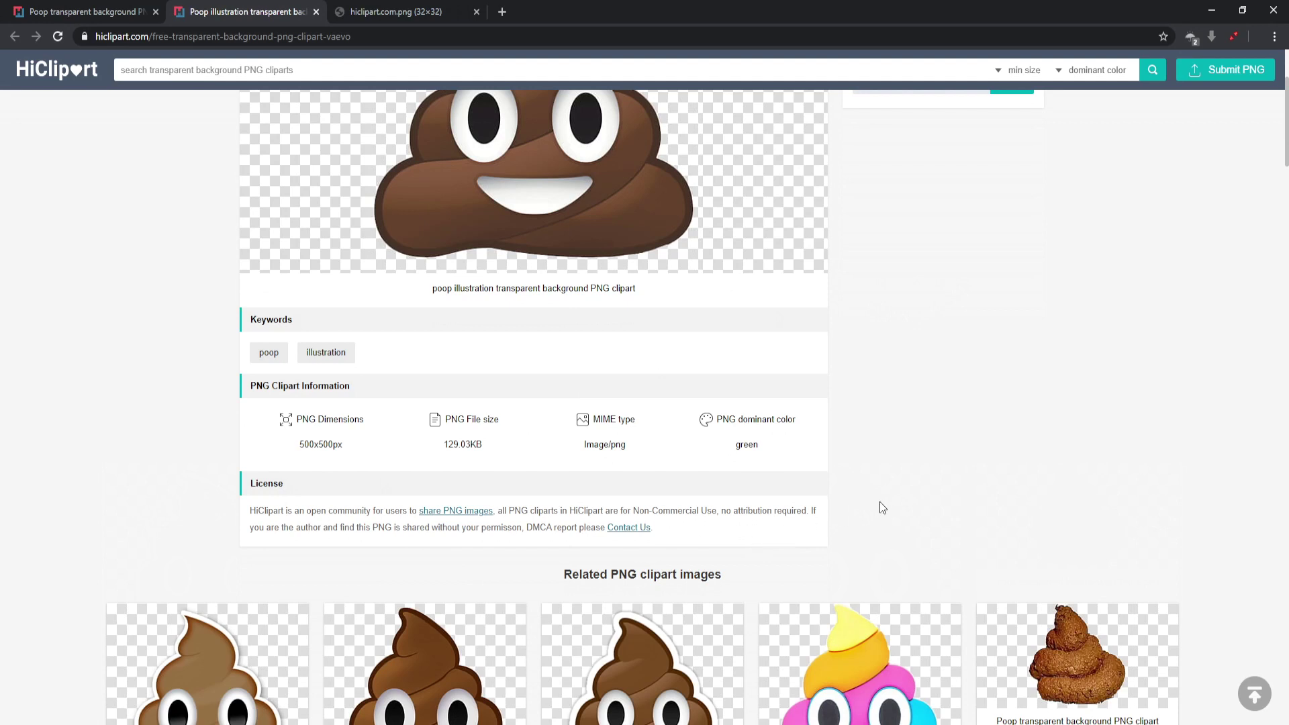
scroll(909, 485, up, 3)
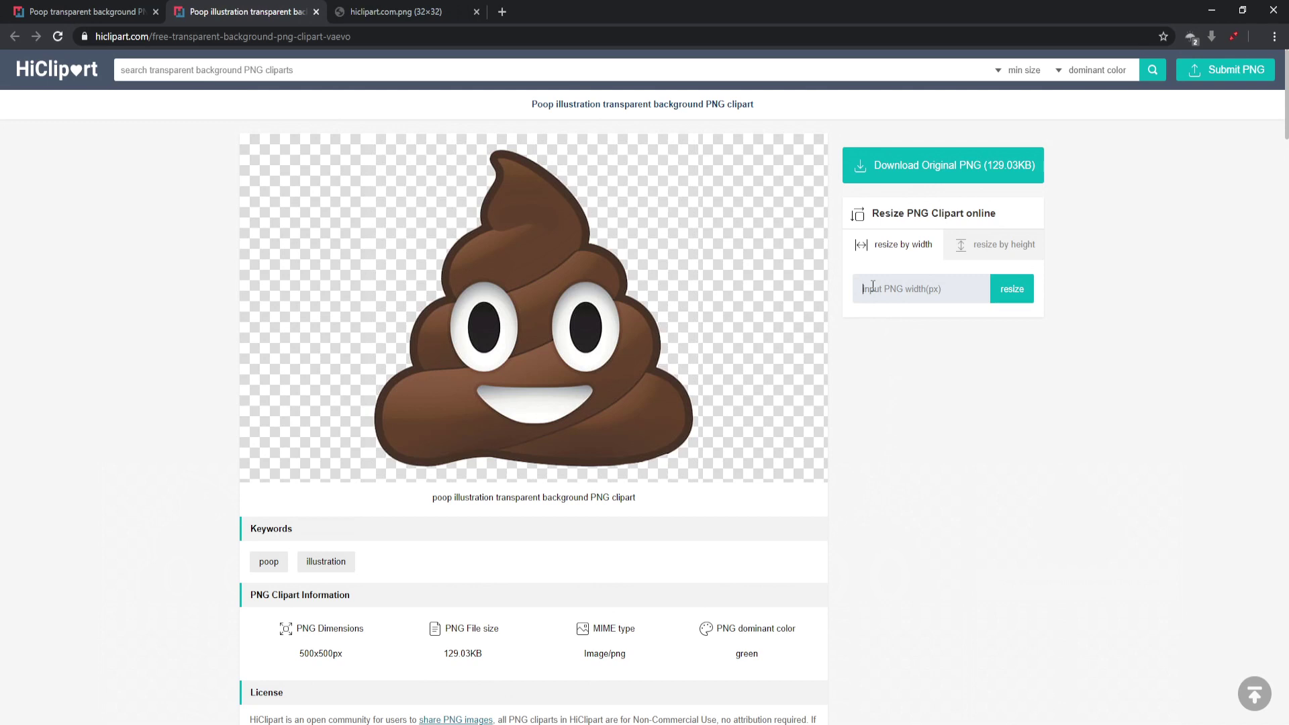
Step: Resize the poop illustration to 32 px by height, download the 32x32 PNG, and view it
text(32)
click(1005, 248)
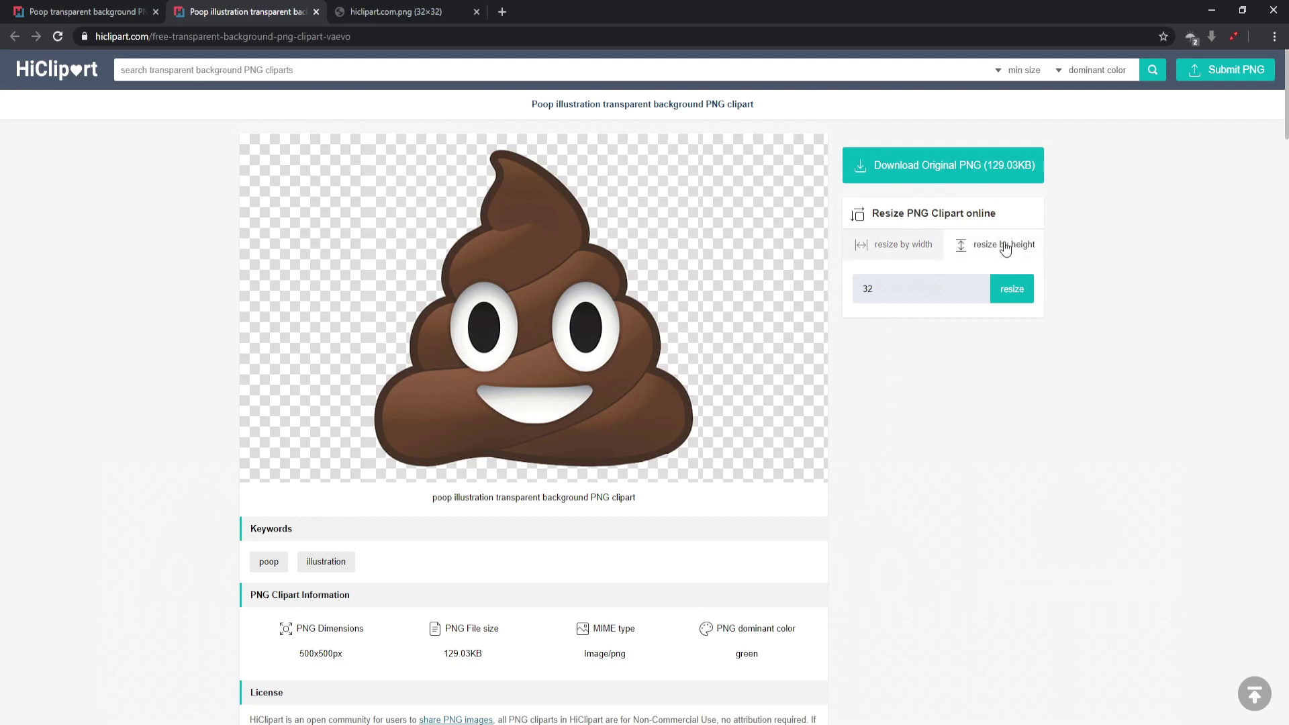
click(877, 292)
click(1006, 289)
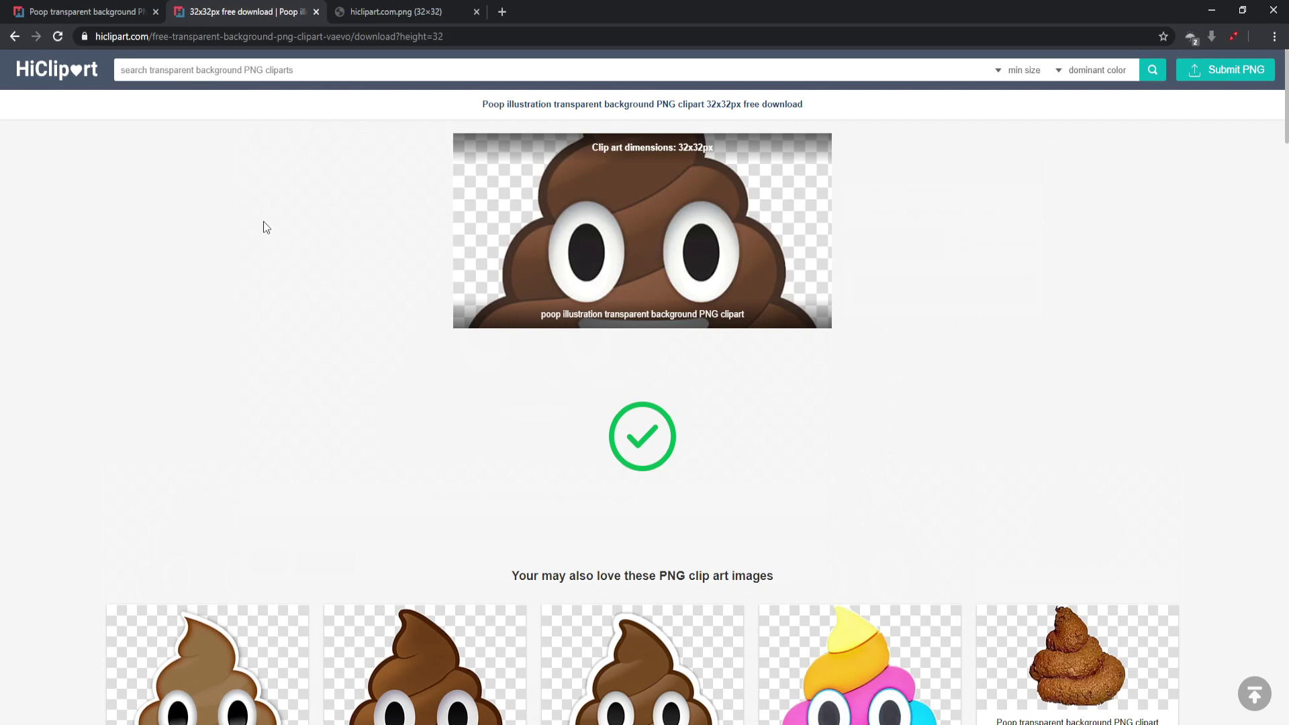
click(395, 10)
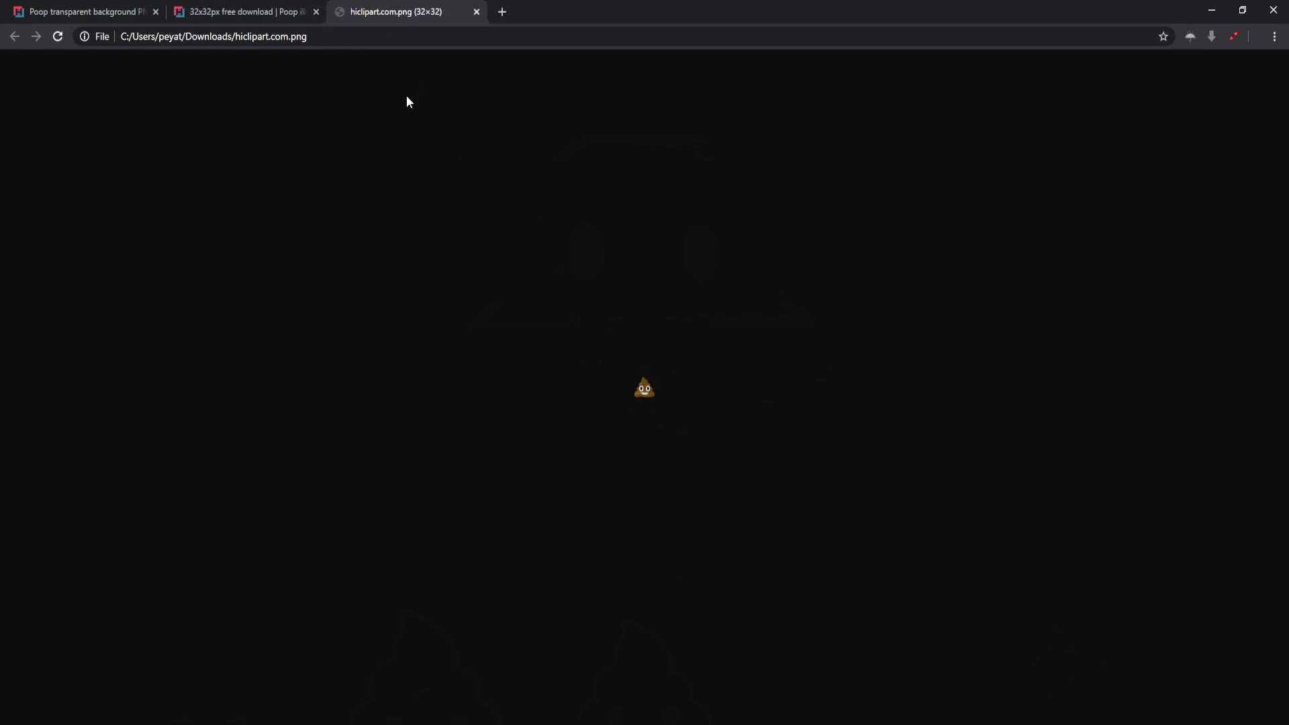
Step: Go back to the poop search results tab and scroll through the grid and back up
click(107, 11)
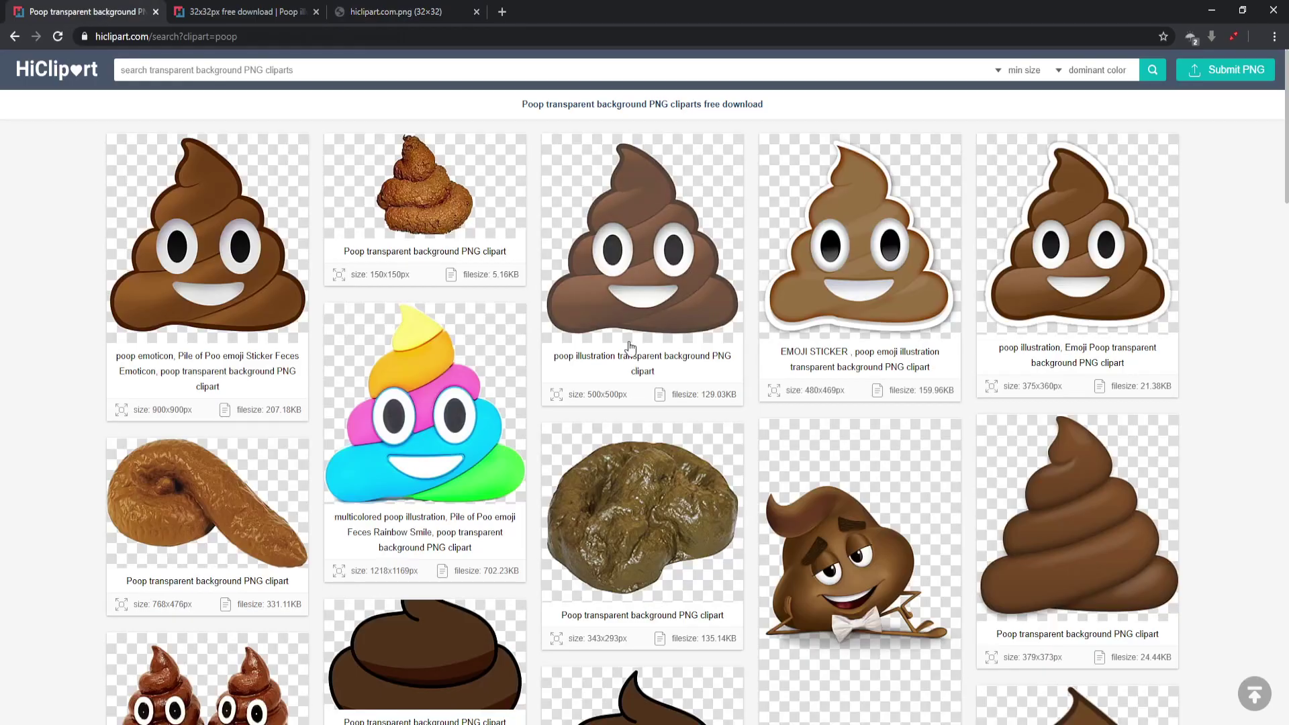
scroll(658, 363, down, 4)
scroll(692, 383, down, 12)
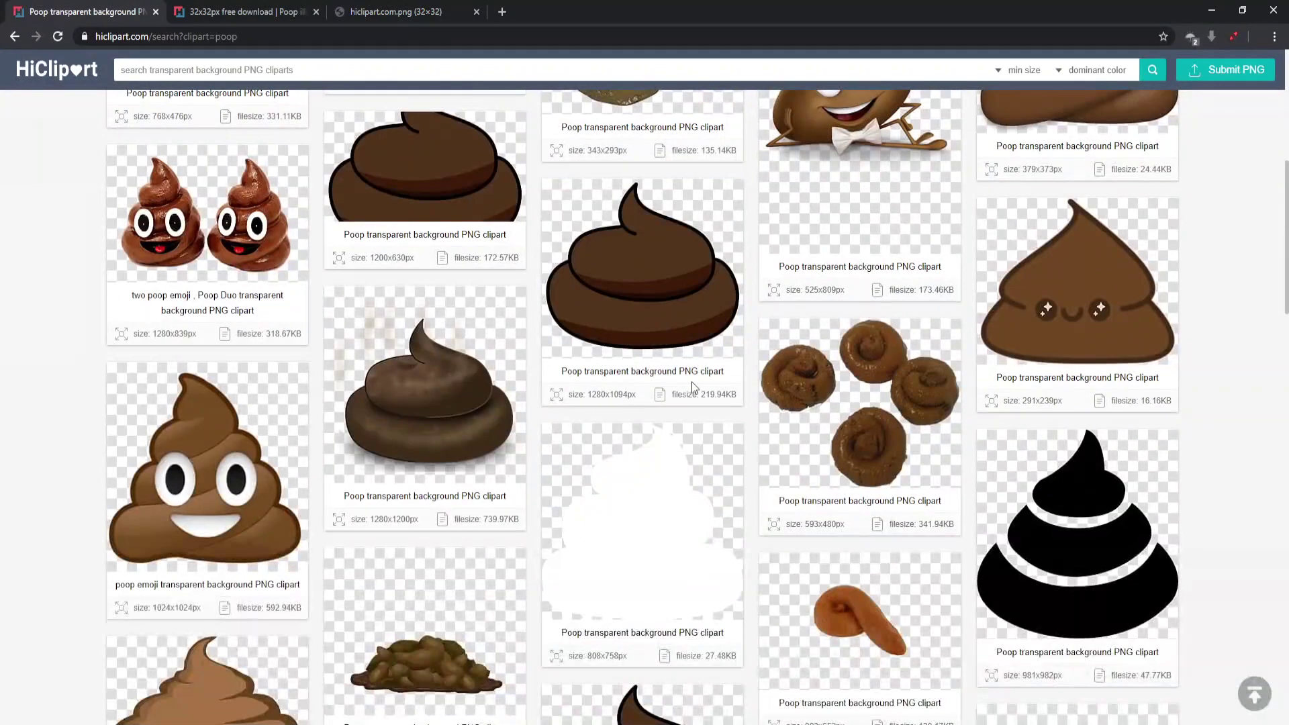
scroll(696, 390, down, 2)
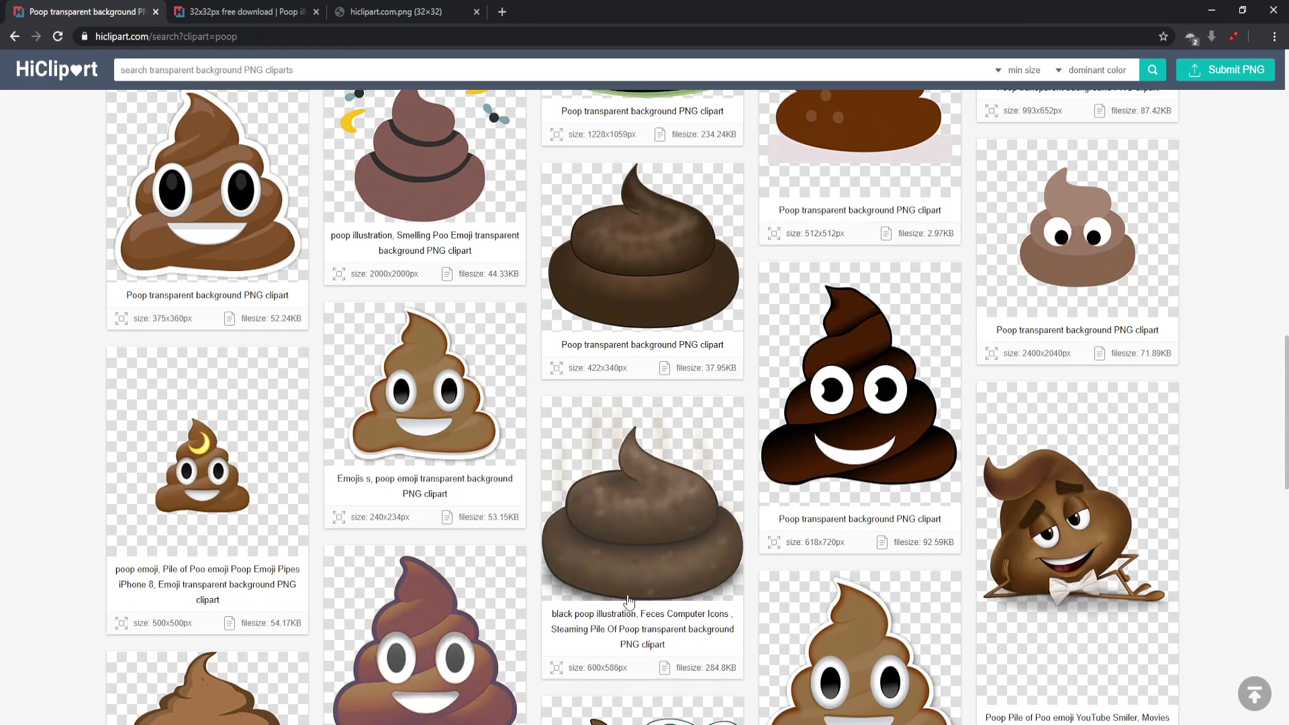
scroll(617, 603, up, 12)
scroll(617, 602, up, 6)
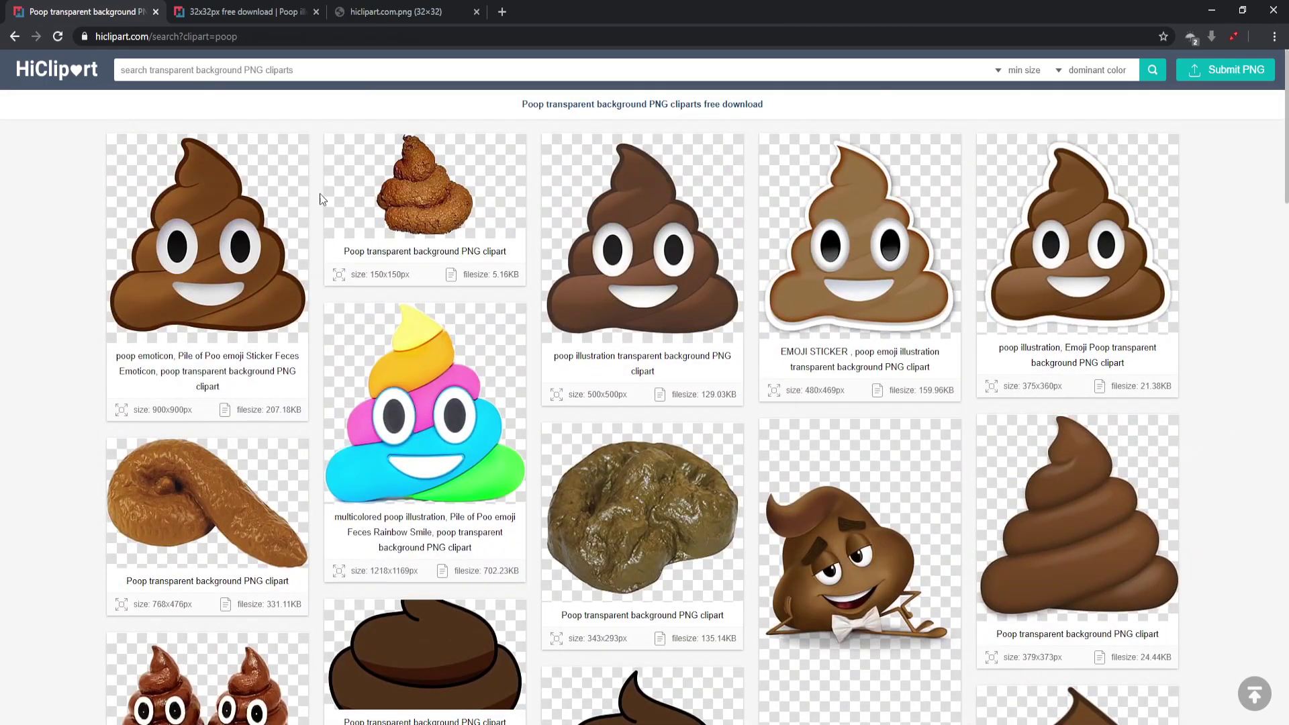
Step: Search HiClipart for 'apple' cliparts
click(150, 74)
text(apple)
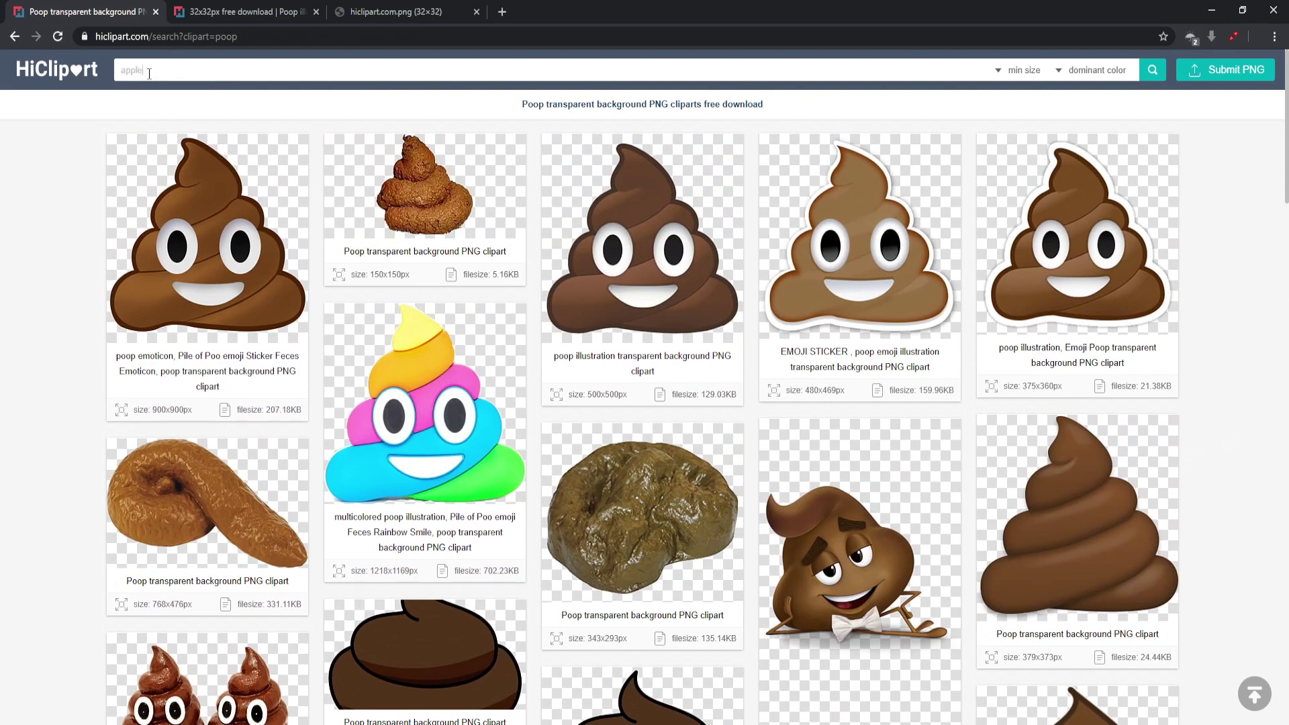
key(Return)
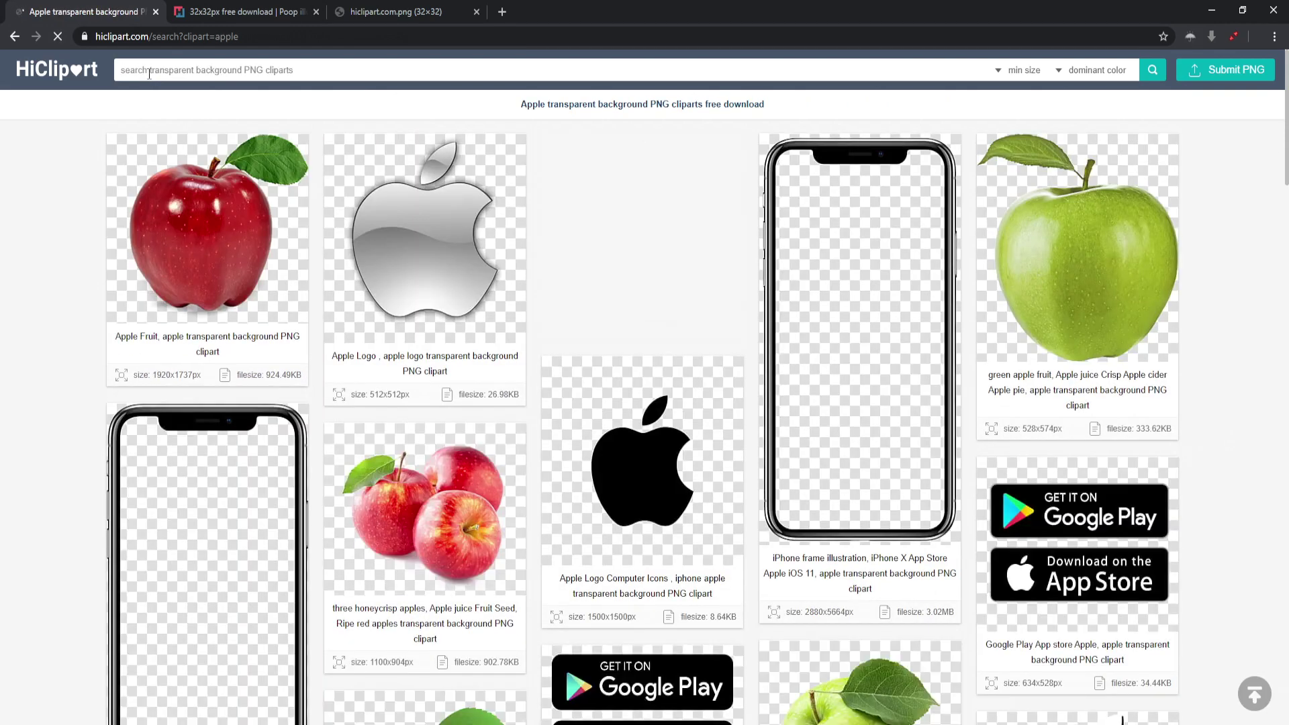
scroll(466, 490, down, 3)
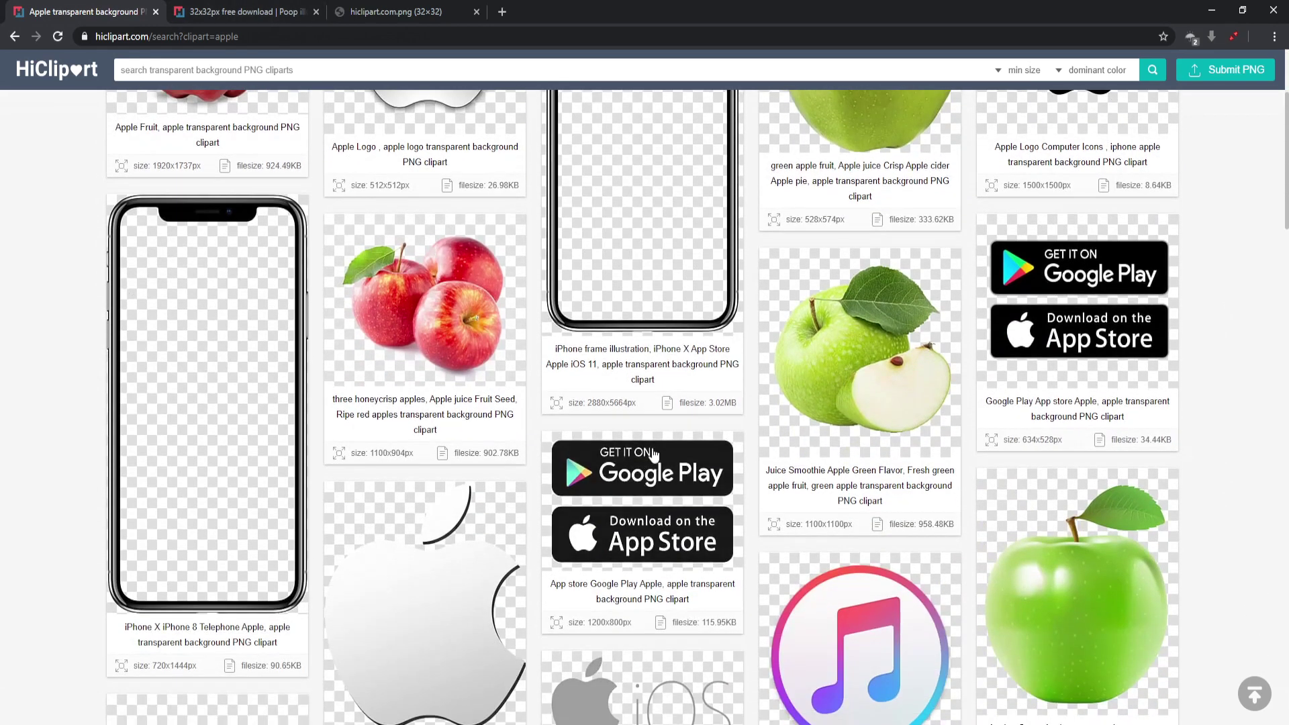
scroll(889, 577, down, 3)
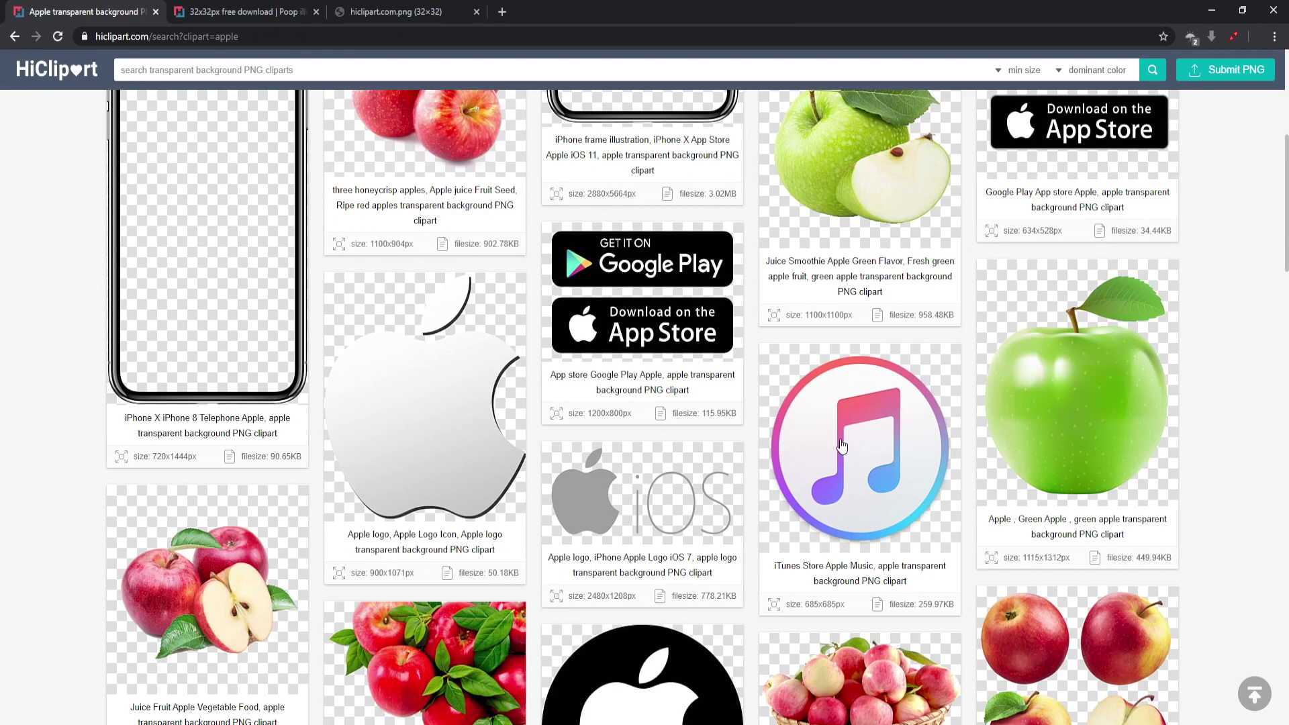
Step: Scroll the apple results and open the shiny red apple clipart's detail page
scroll(821, 435, down, 3)
scroll(820, 435, down, 6)
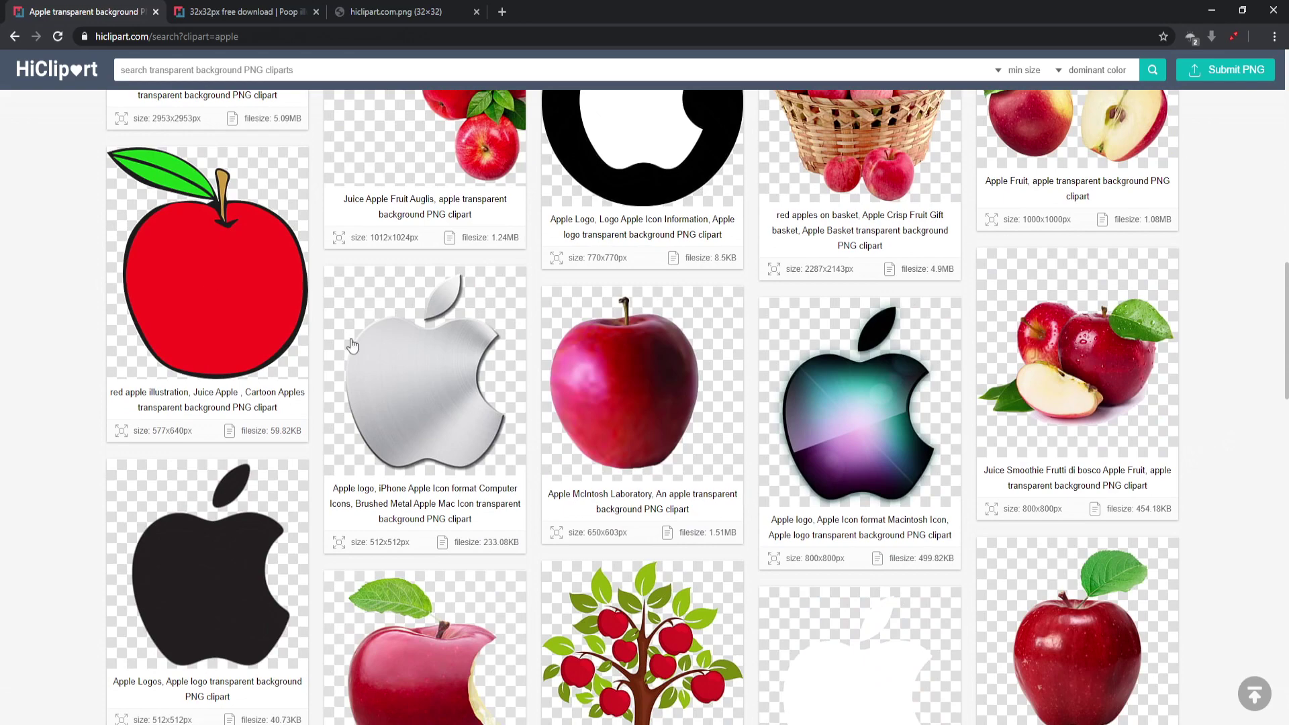
scroll(642, 378, down, 5)
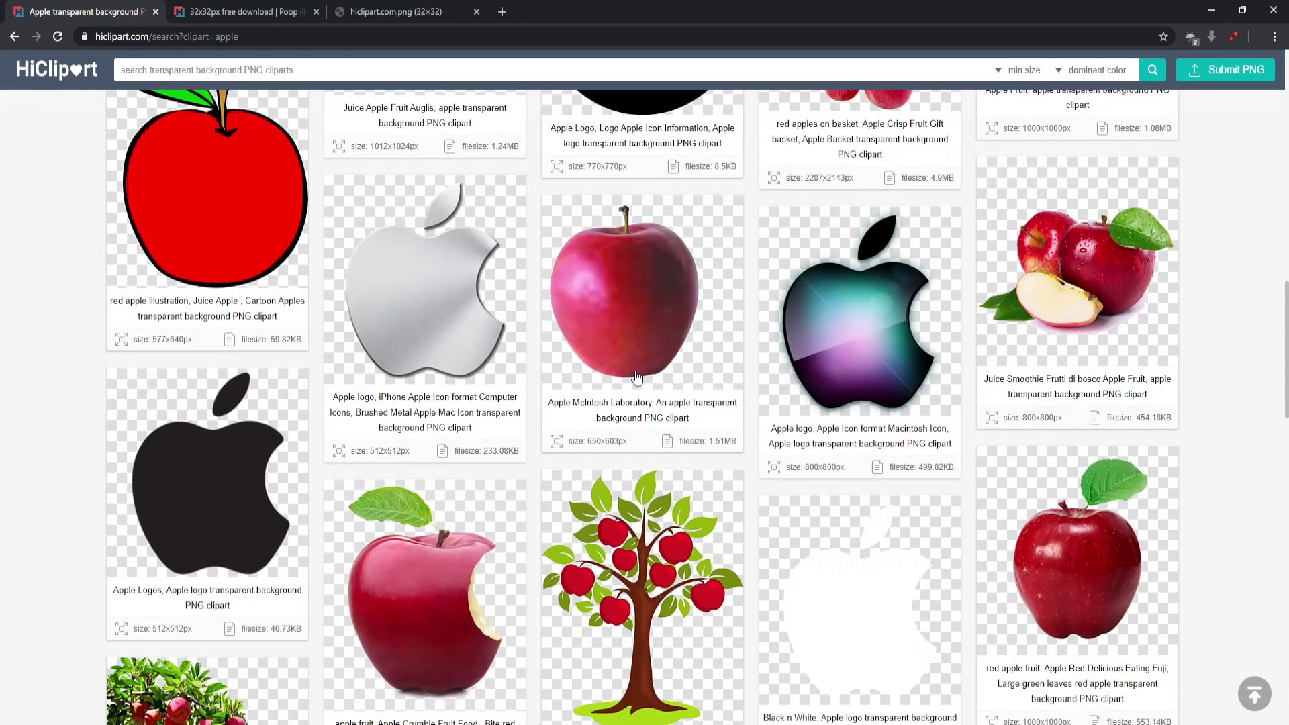
scroll(638, 390, down, 8)
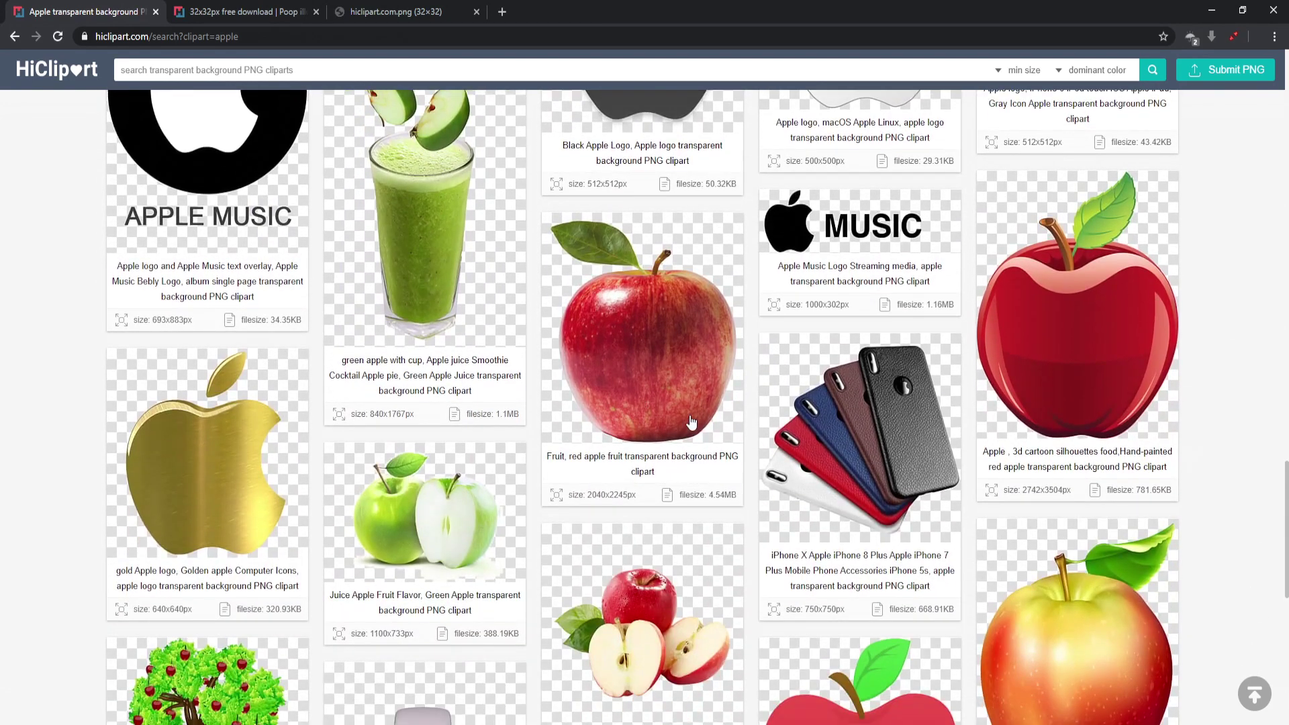
click(635, 342)
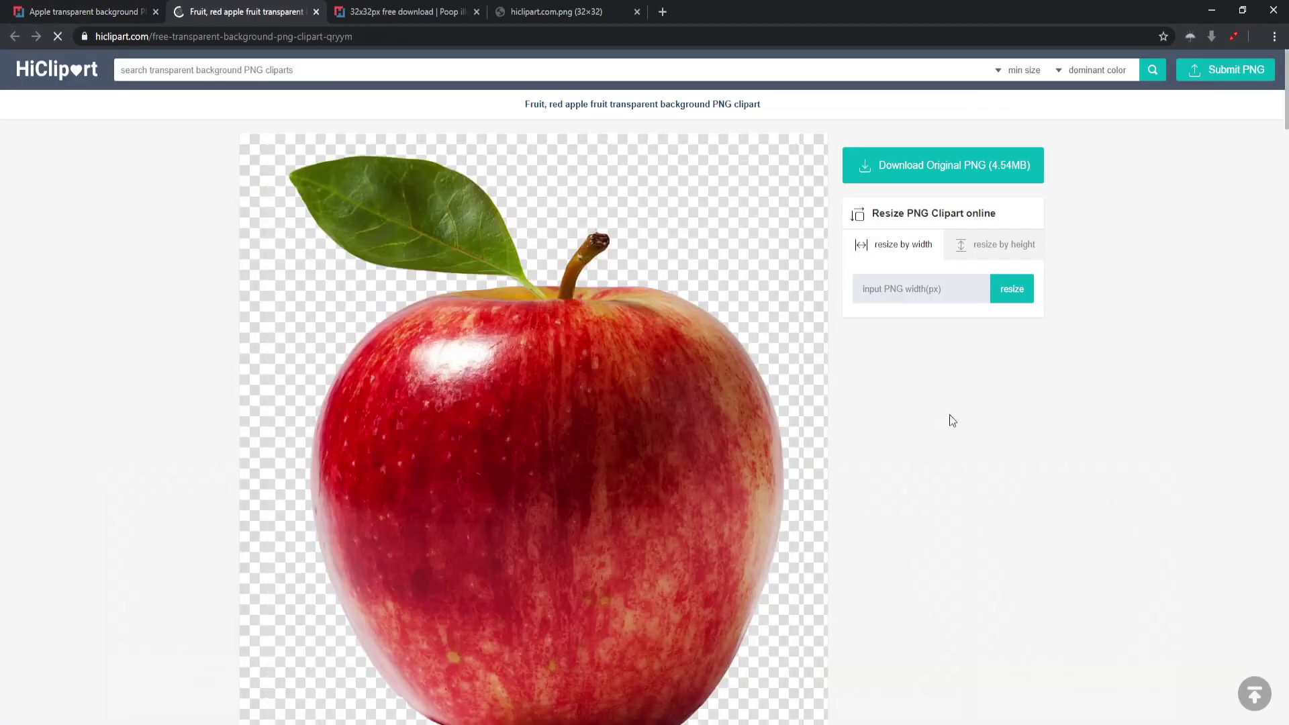
Step: Resize the red apple clipart to 32 px tall (29x32px) and download it
click(878, 293)
text(32)
click(987, 247)
click(1018, 291)
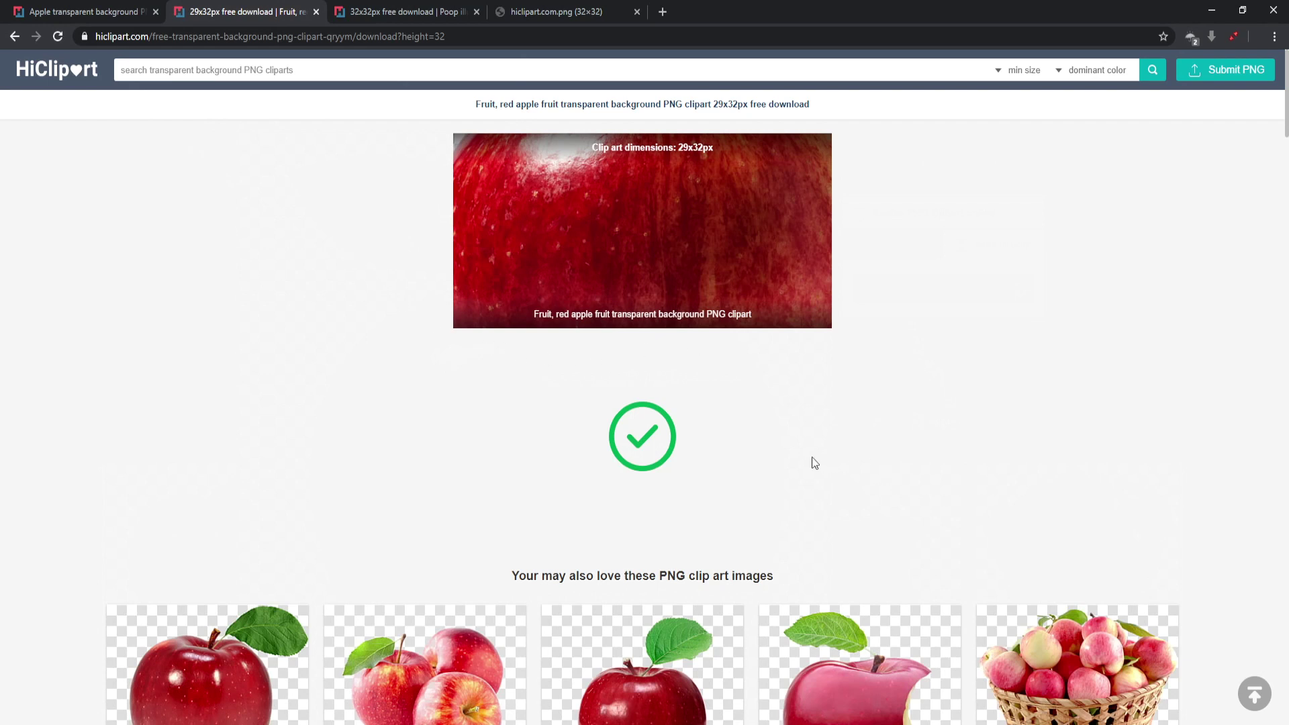
Step: Browse the related apple cliparts, then begin a new search by typing 'poo'
scroll(817, 456, down, 4)
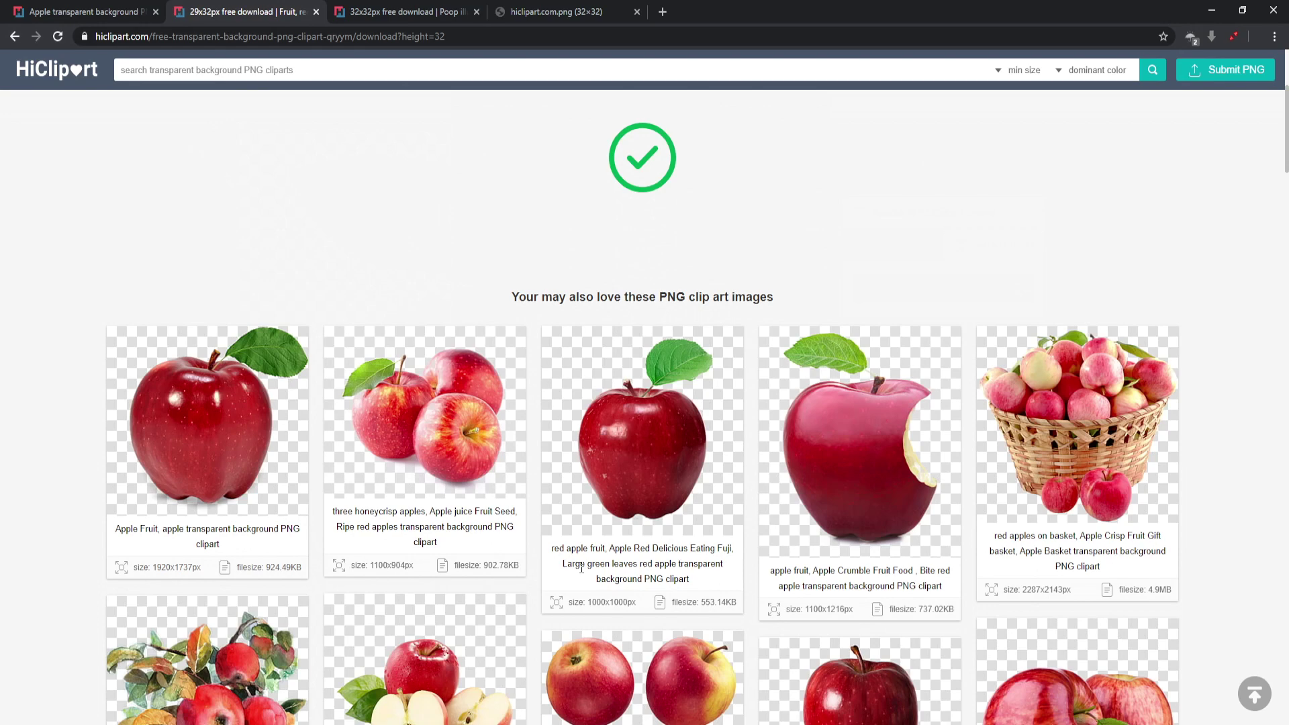
scroll(674, 550, down, 2)
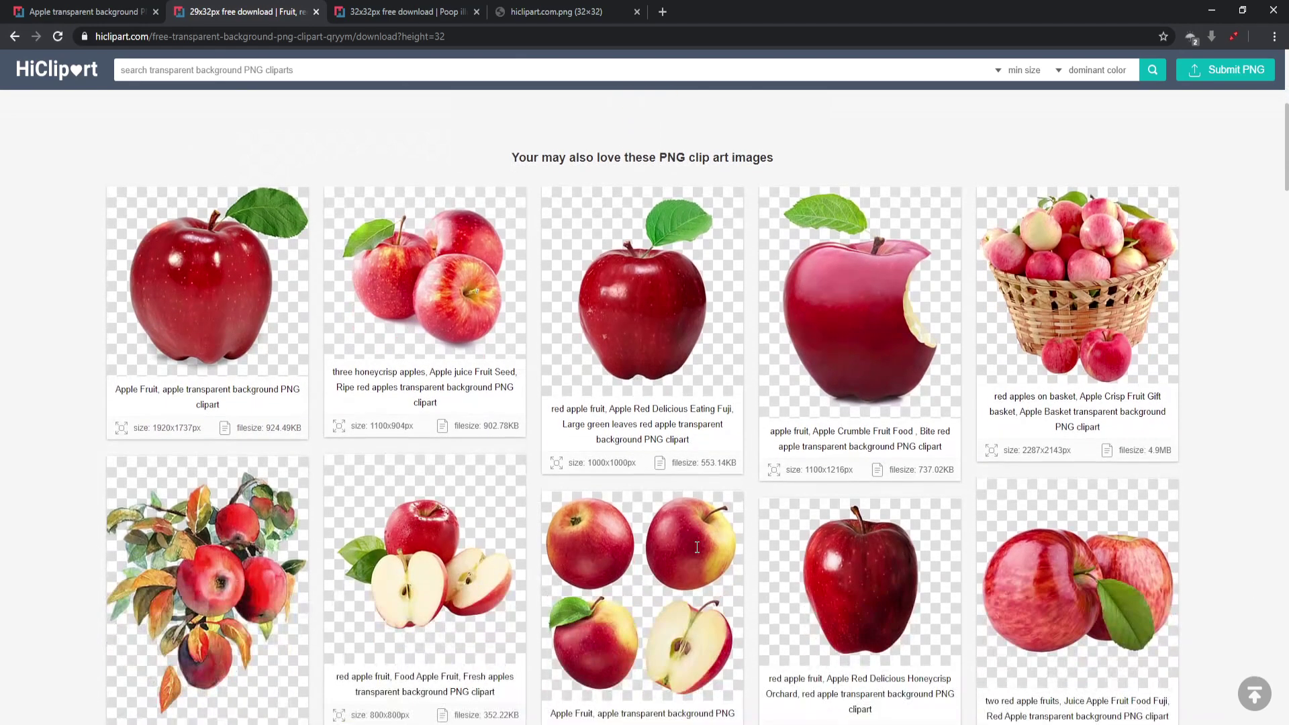
scroll(591, 532, down, 4)
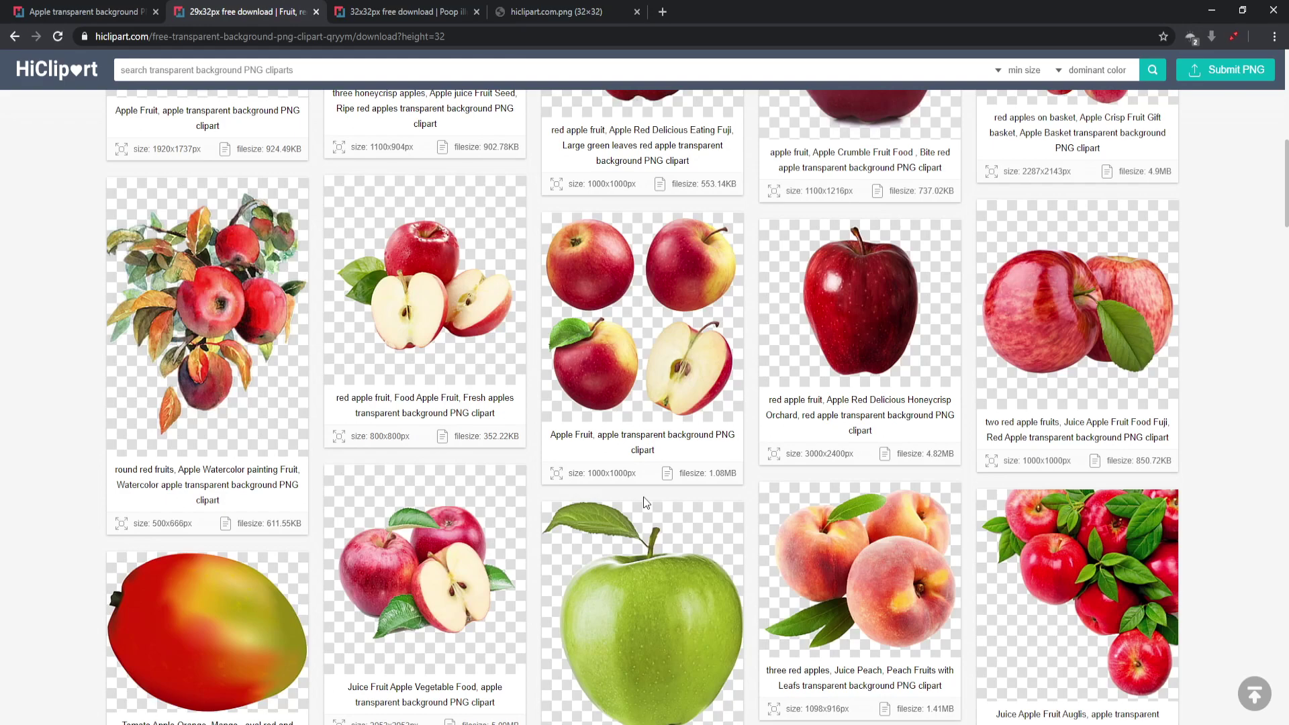
scroll(705, 517, down, 6)
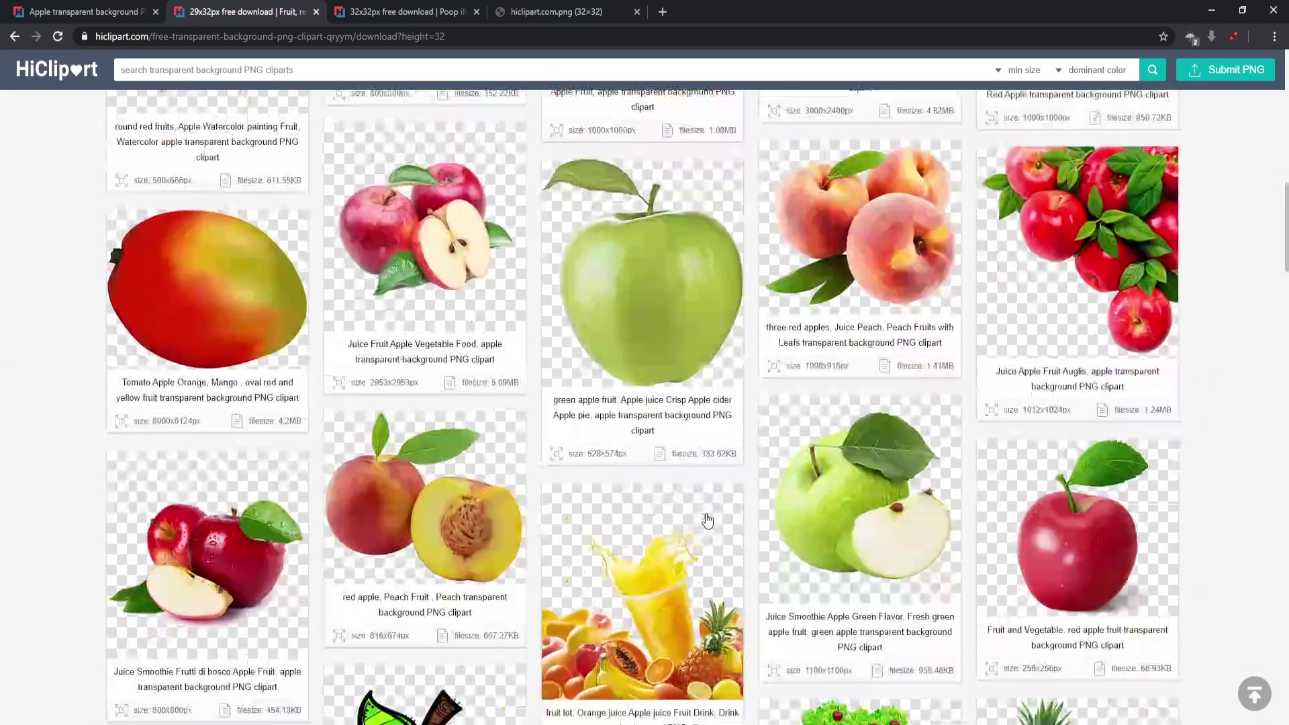
scroll(707, 519, up, 8)
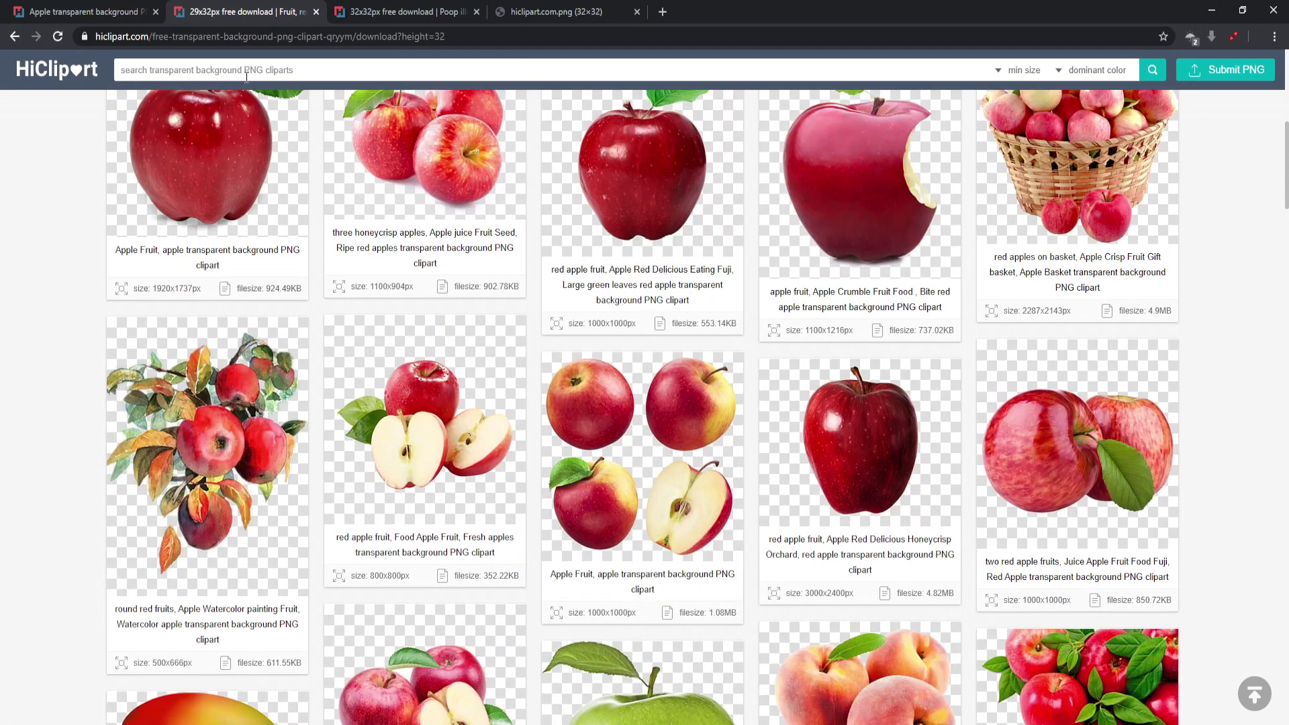
click(245, 73)
text(p)
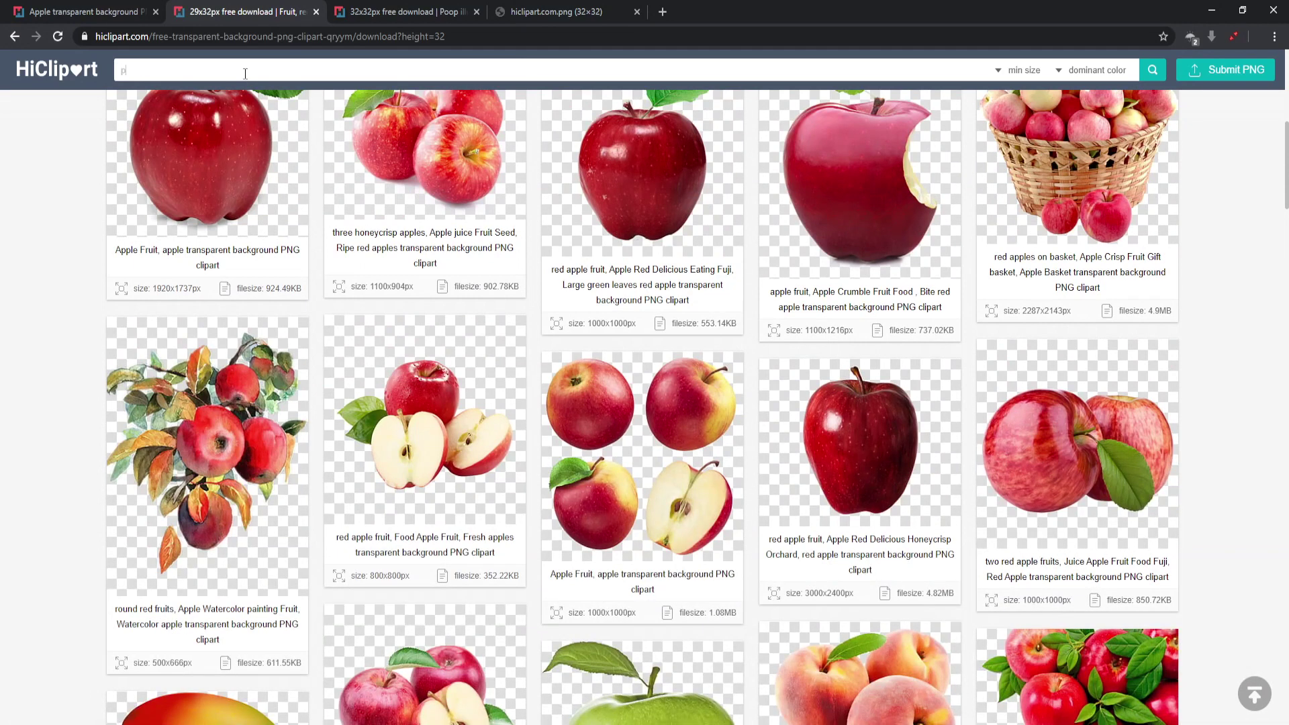
text(oop)
Step: Run the 'poop' search and scroll down through the results grid and back up
key(Return)
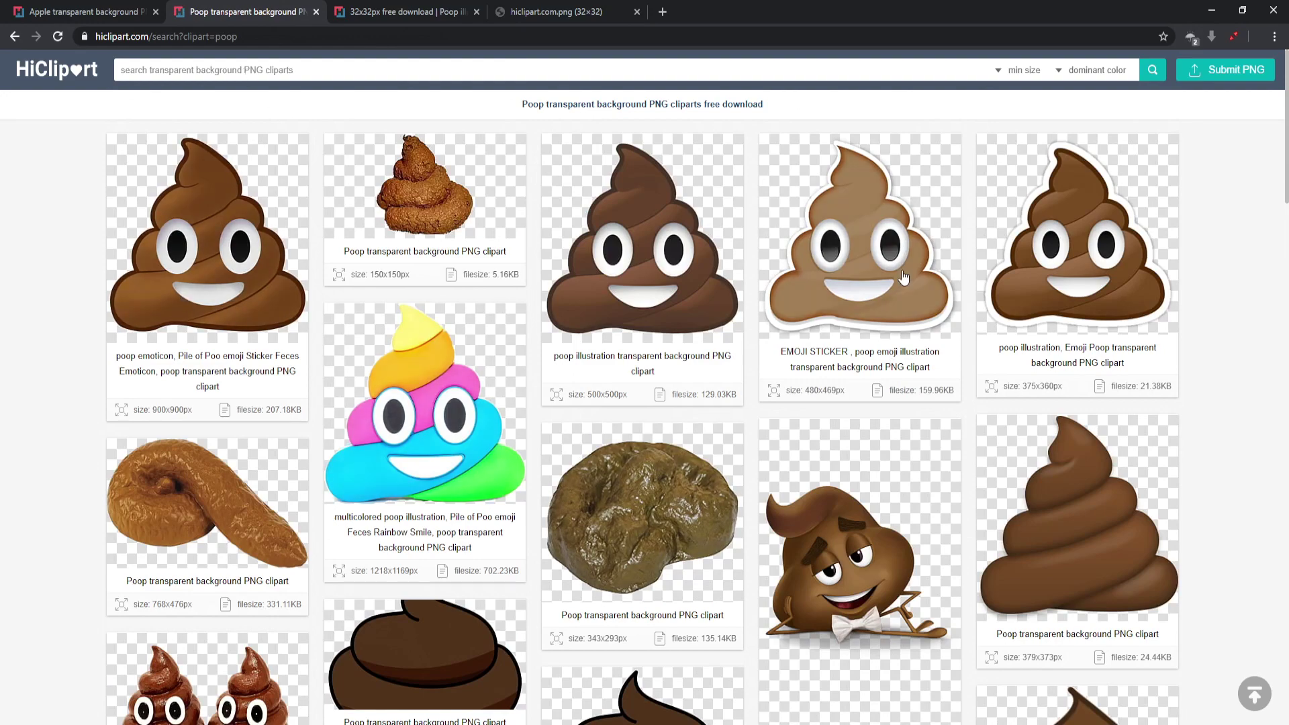
scroll(900, 282, down, 7)
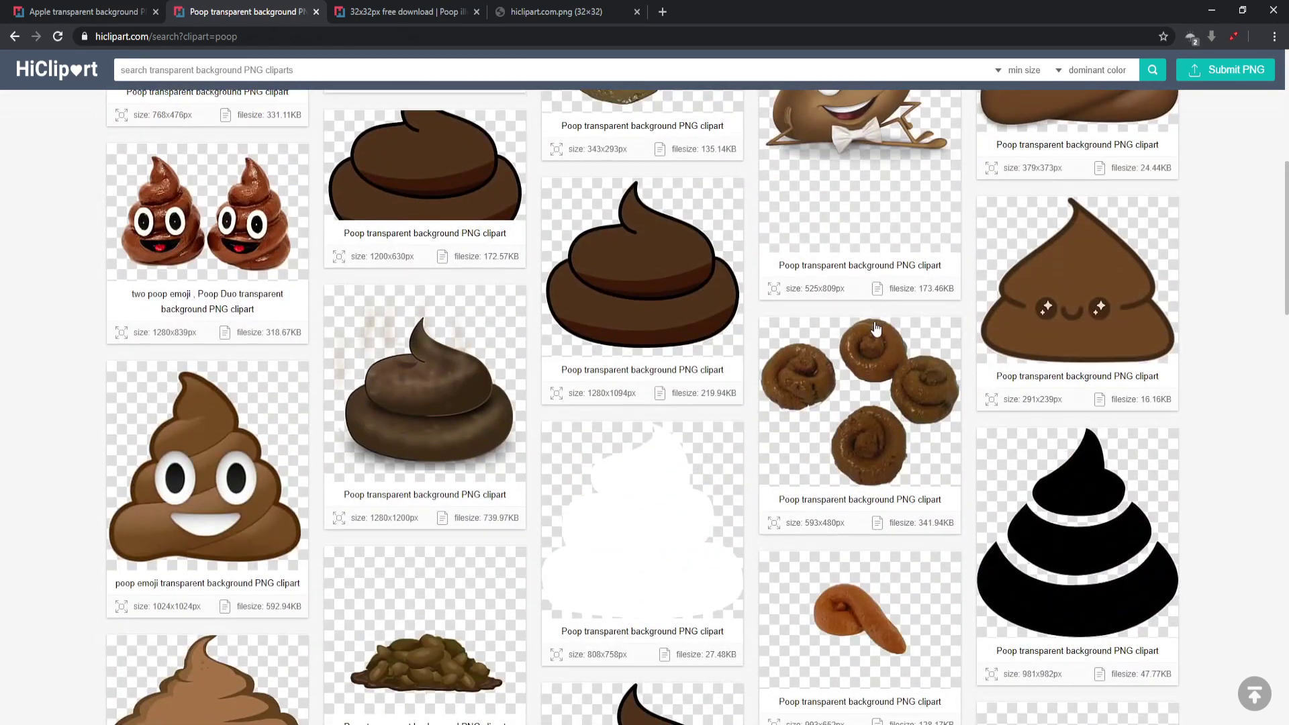
scroll(877, 329, down, 5)
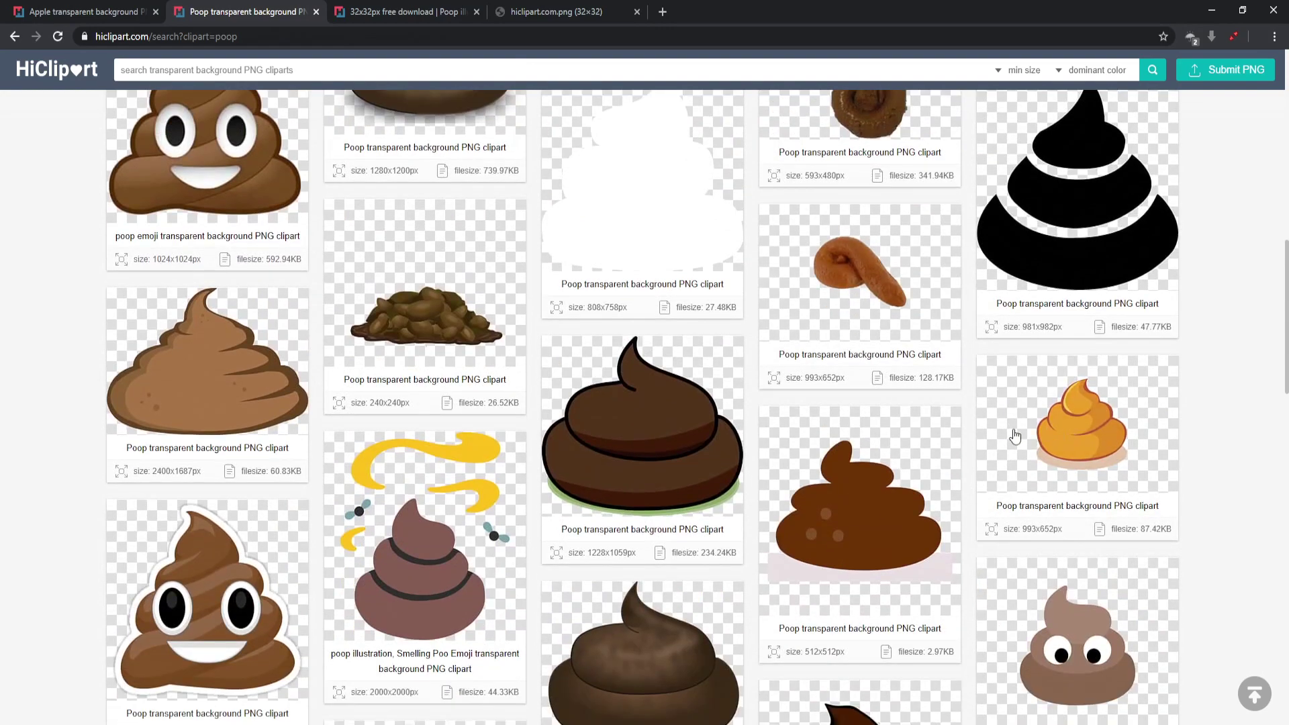
scroll(1030, 434, down, 7)
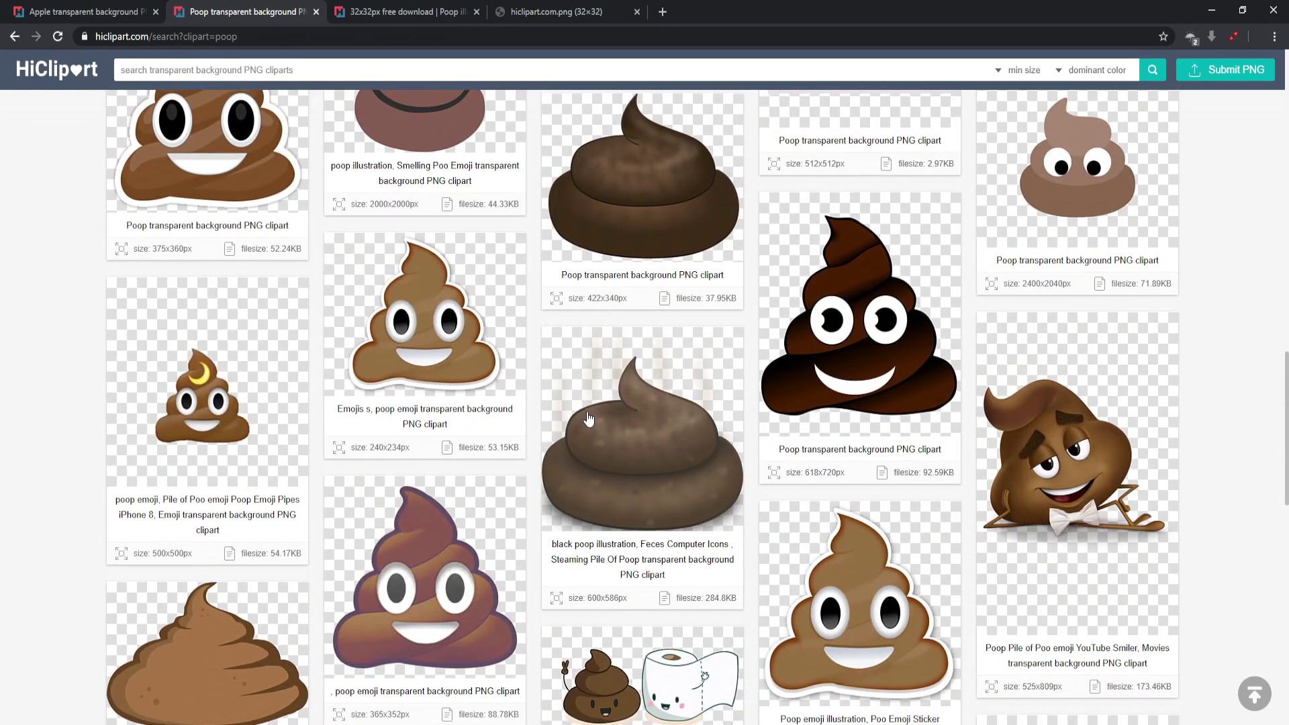
scroll(809, 443, down, 4)
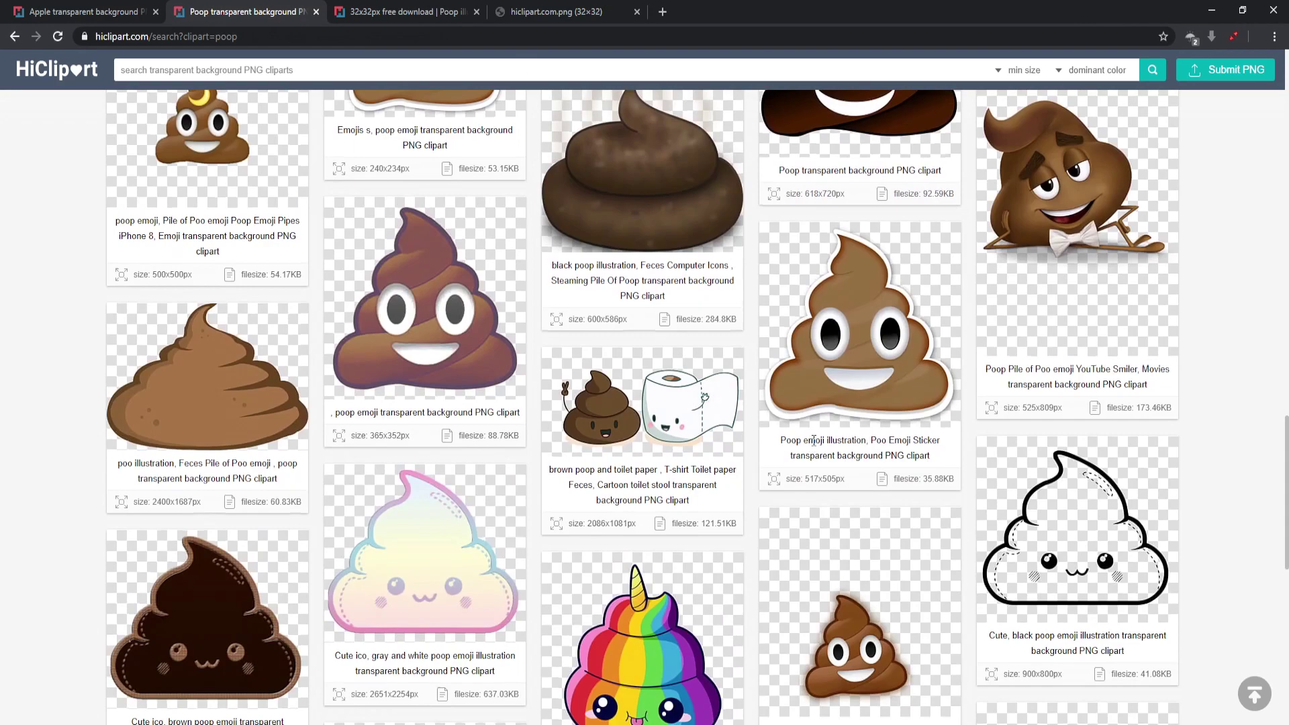
scroll(813, 440, down, 3)
scroll(873, 445, down, 3)
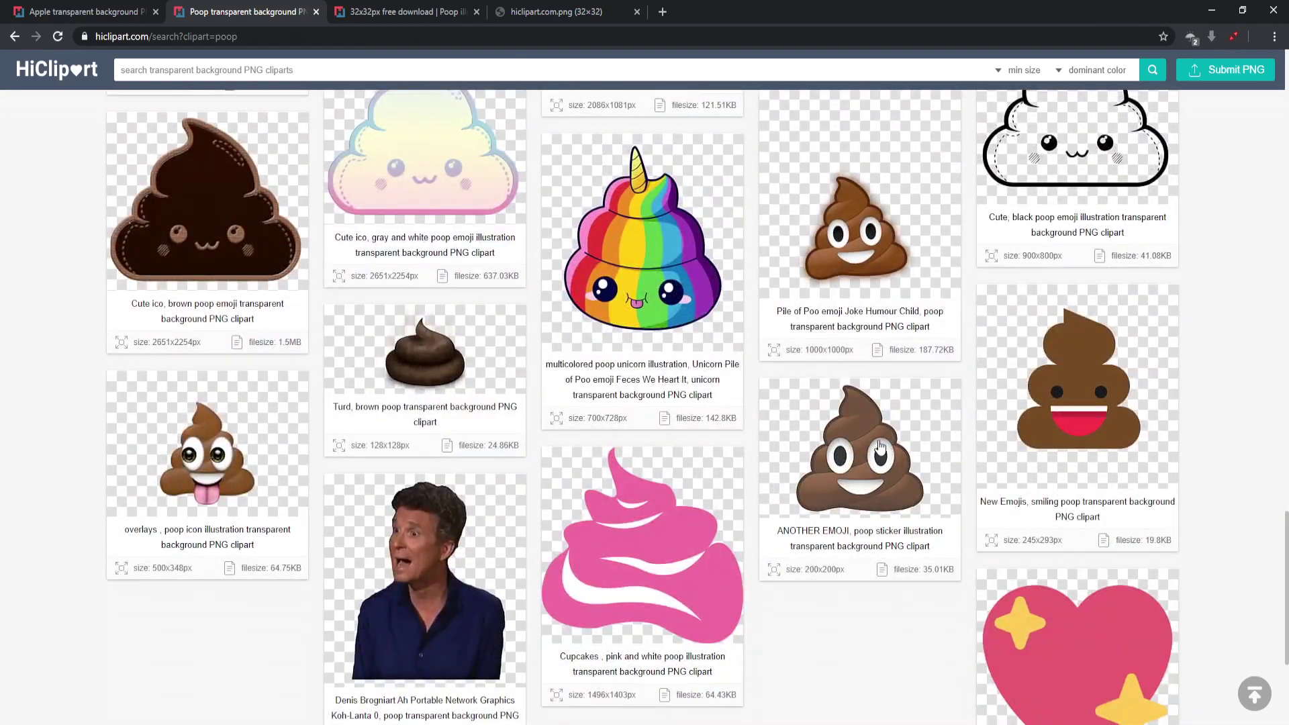
scroll(880, 443, down, 2)
scroll(833, 424, up, 5)
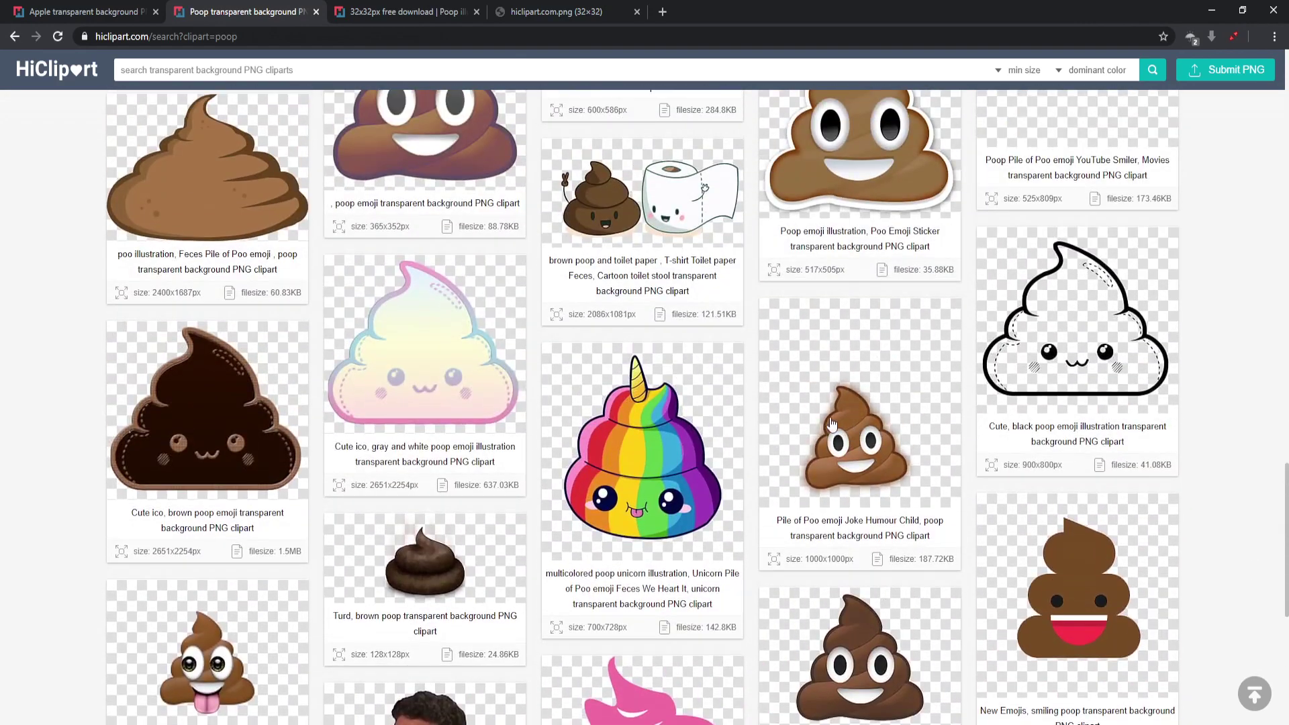
scroll(825, 436, up, 9)
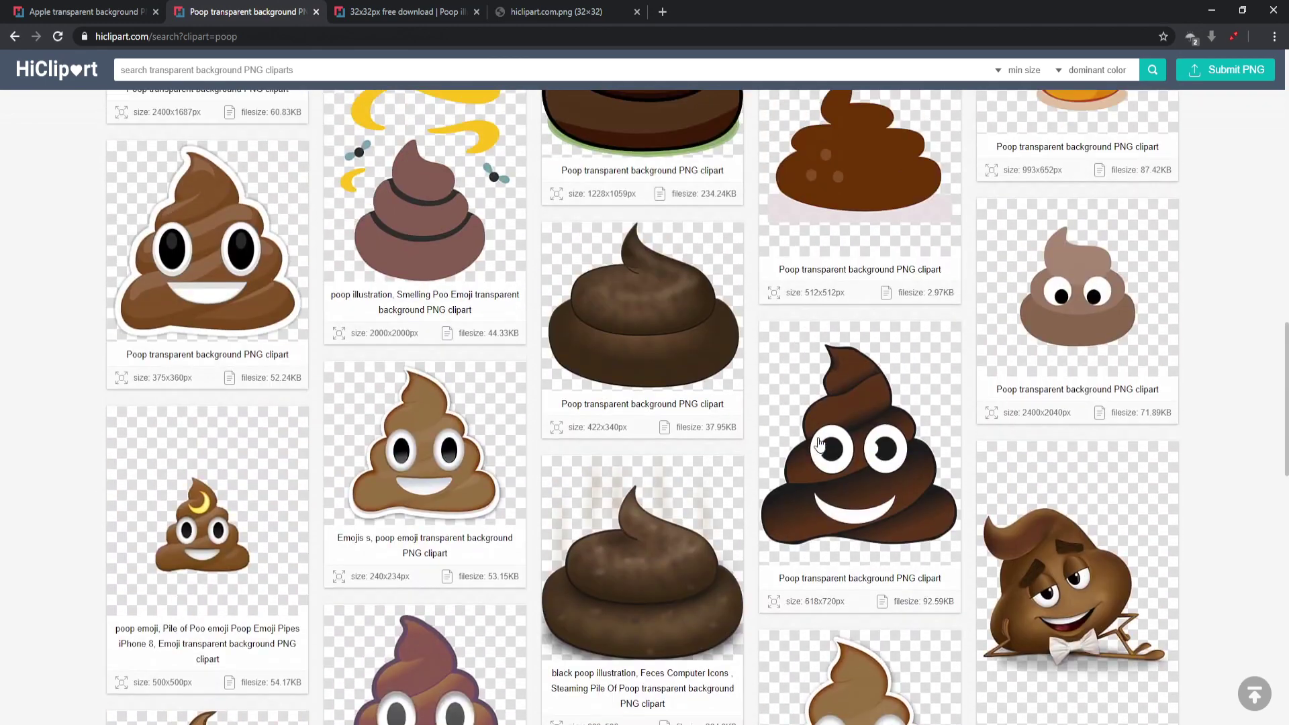